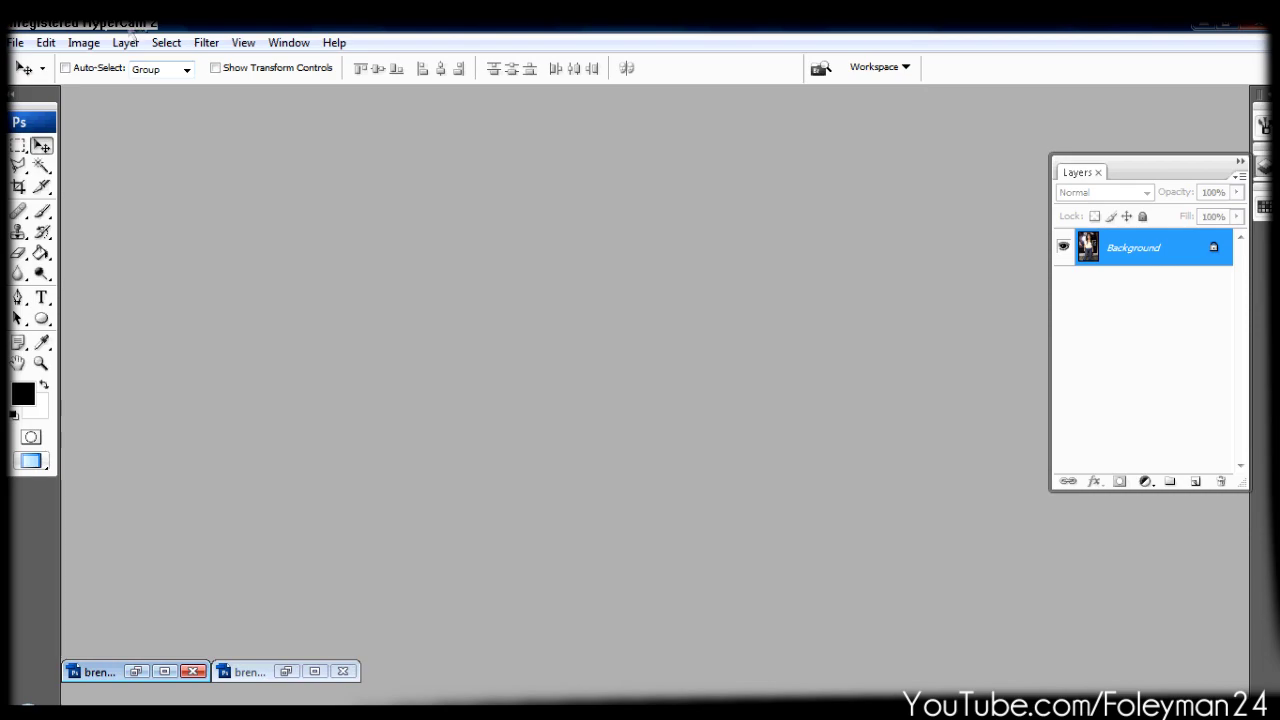
# Step: Restore the minimized windows of brenda1.jpg and brenda2.jpg, and create a new blank document with the preset settings
pyautogui.click(134, 672)
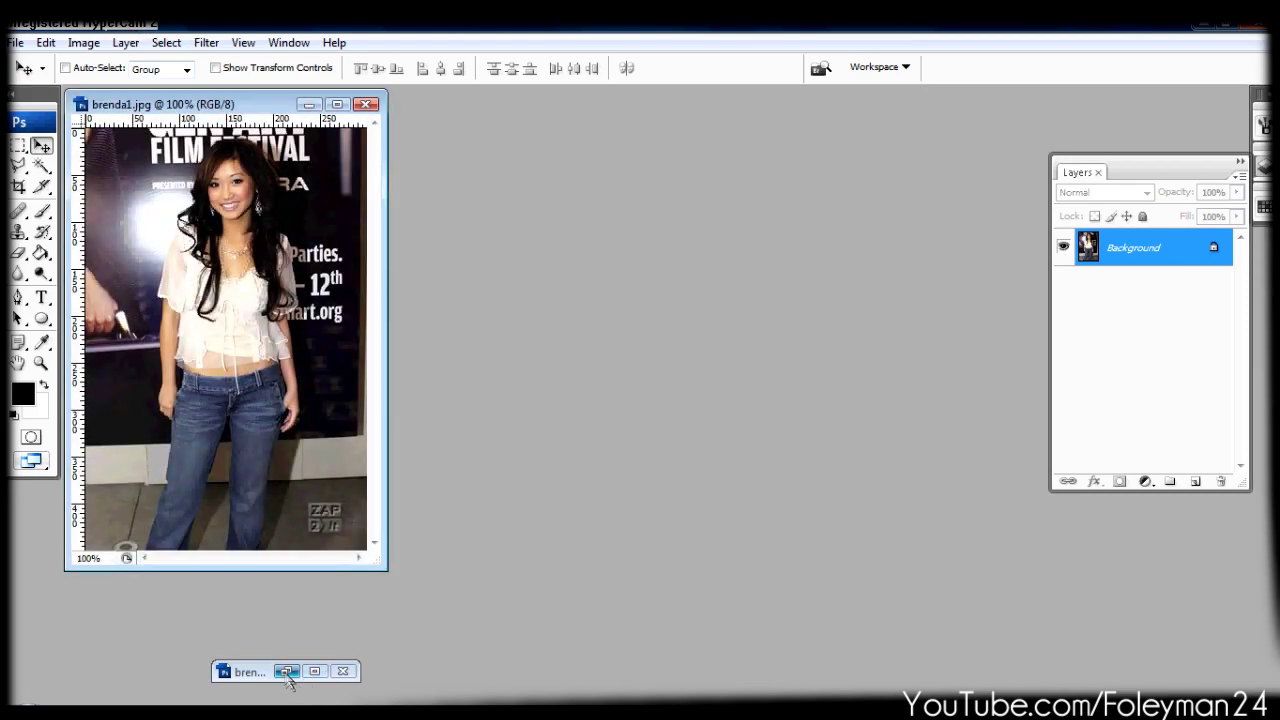
pyautogui.click(286, 671)
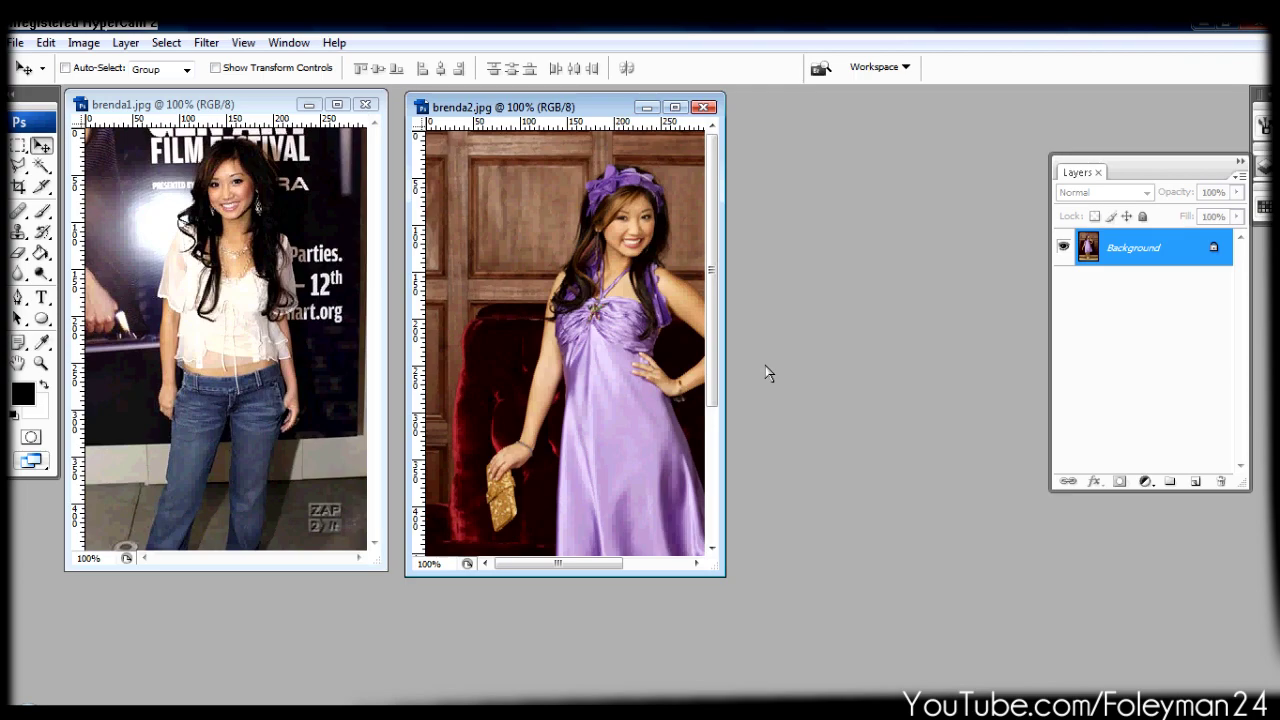
pyautogui.hotkey('ctrl', 'n')
pyautogui.press('Return')
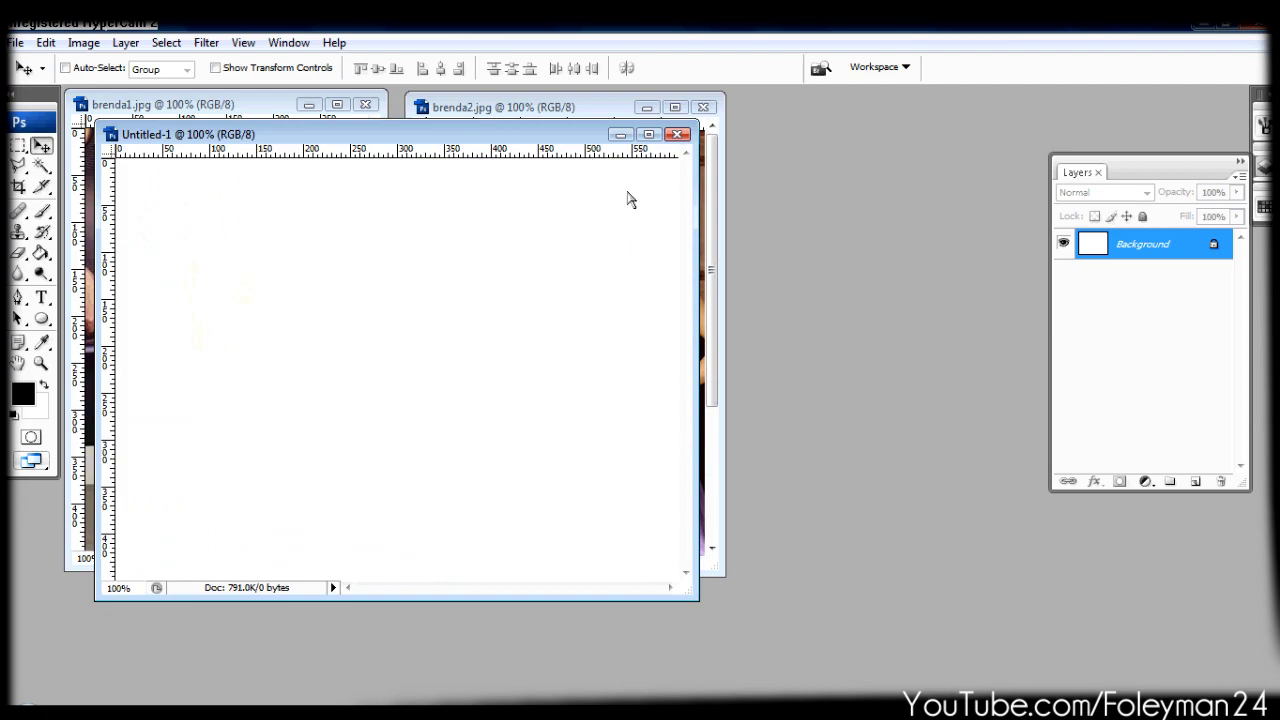
# Step: Copy brenda2.jpg and brenda1.jpg into the new document, maximize it, and place the jeans photo flush against the canvas's right edge
pyautogui.click(573, 115)
pyautogui.moveTo(527, 203); pyautogui.dragTo(185, 323)
pyautogui.moveTo(331, 251); pyautogui.dragTo(293, 125)
pyautogui.click(300, 108)
pyautogui.moveTo(240, 300); pyautogui.dragTo(555, 202)
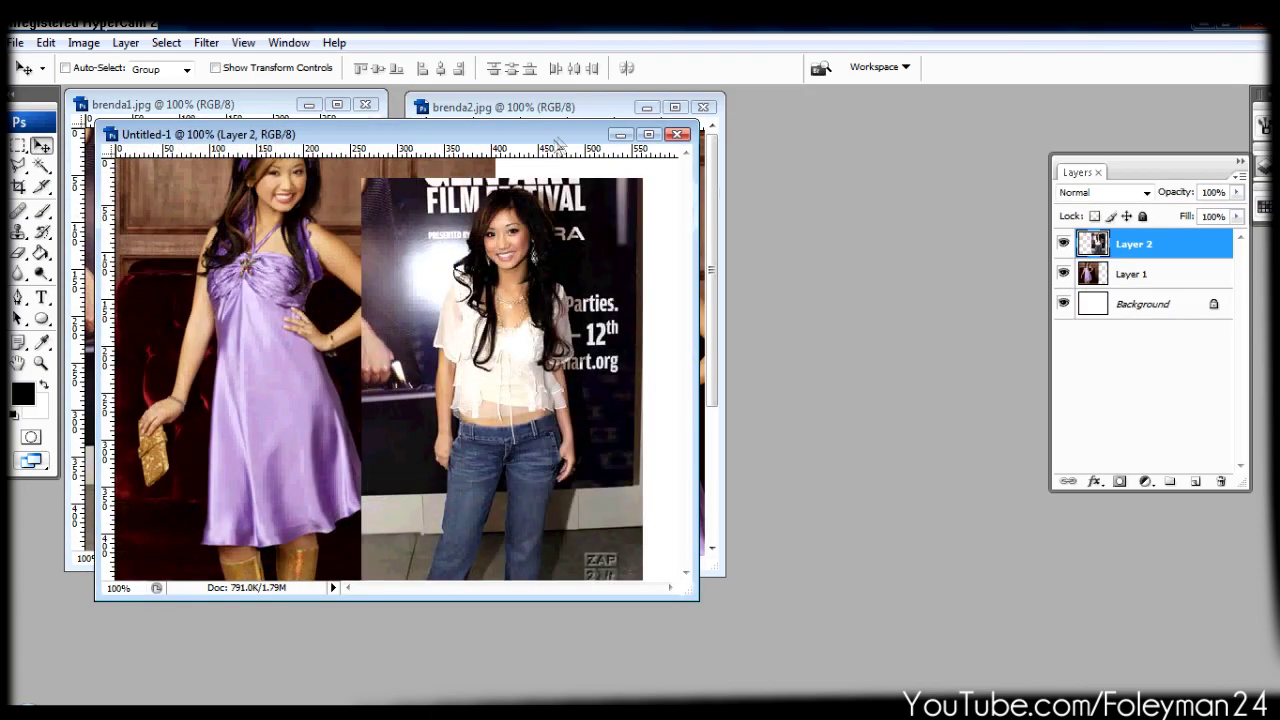
pyautogui.doubleClick(557, 136)
pyautogui.moveTo(695, 367); pyautogui.dragTo(797, 353)
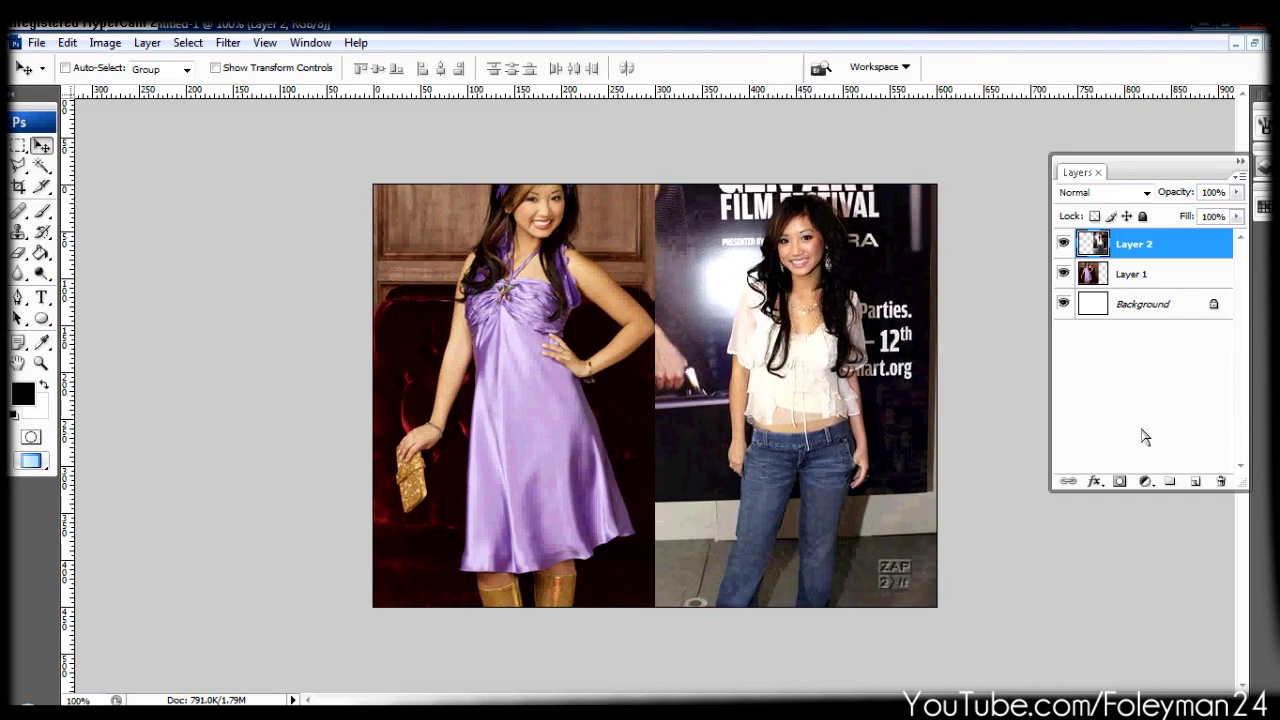
# Step: Move Layer 1 above Layer 2 and scale the purple-dress photo down to about 90% so her headband fits on the canvas
pyautogui.click(1176, 268)
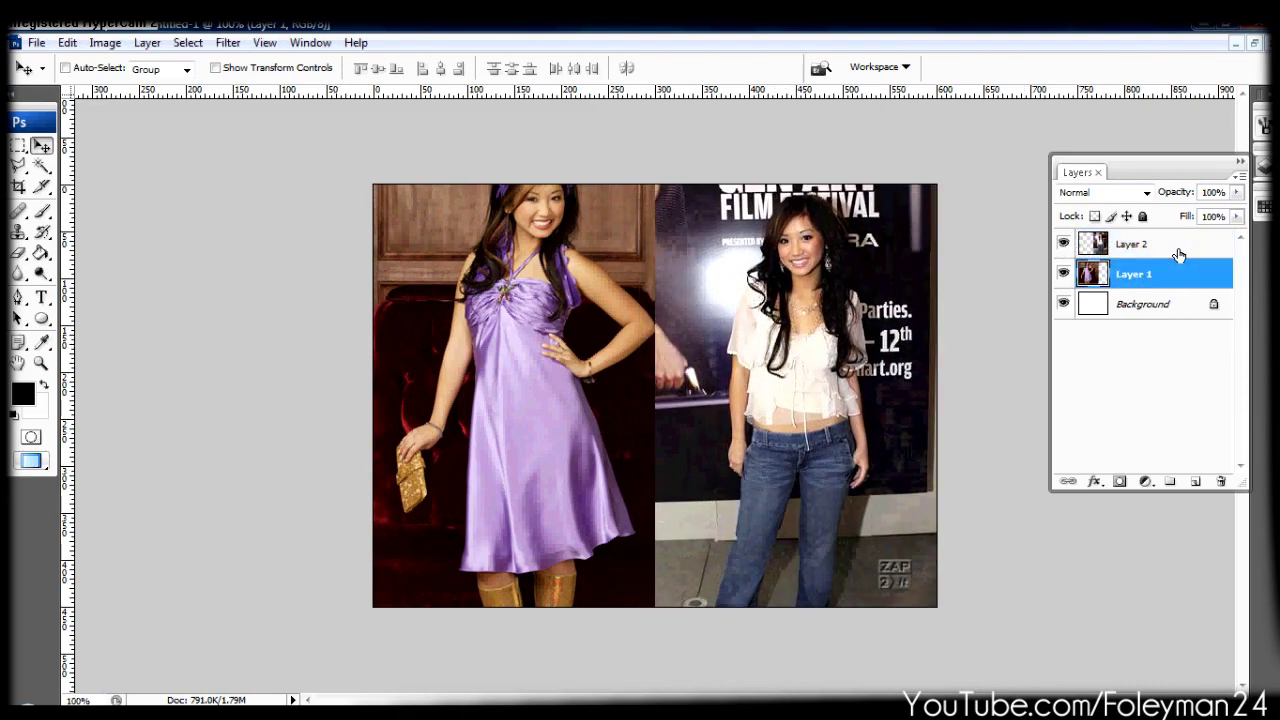
pyautogui.moveTo(1173, 265); pyautogui.dragTo(1170, 245)
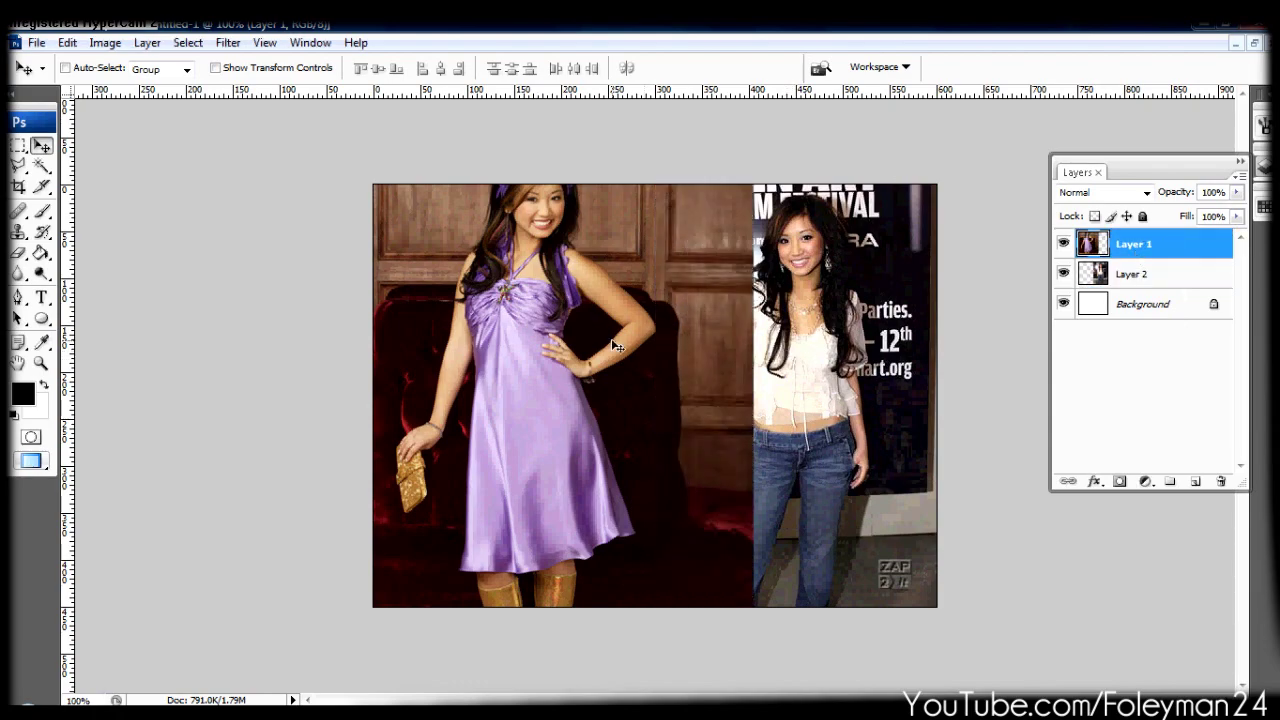
pyautogui.hotkey('ctrl', 't')
pyautogui.moveTo(336, 113); pyautogui.dragTo(376, 171)
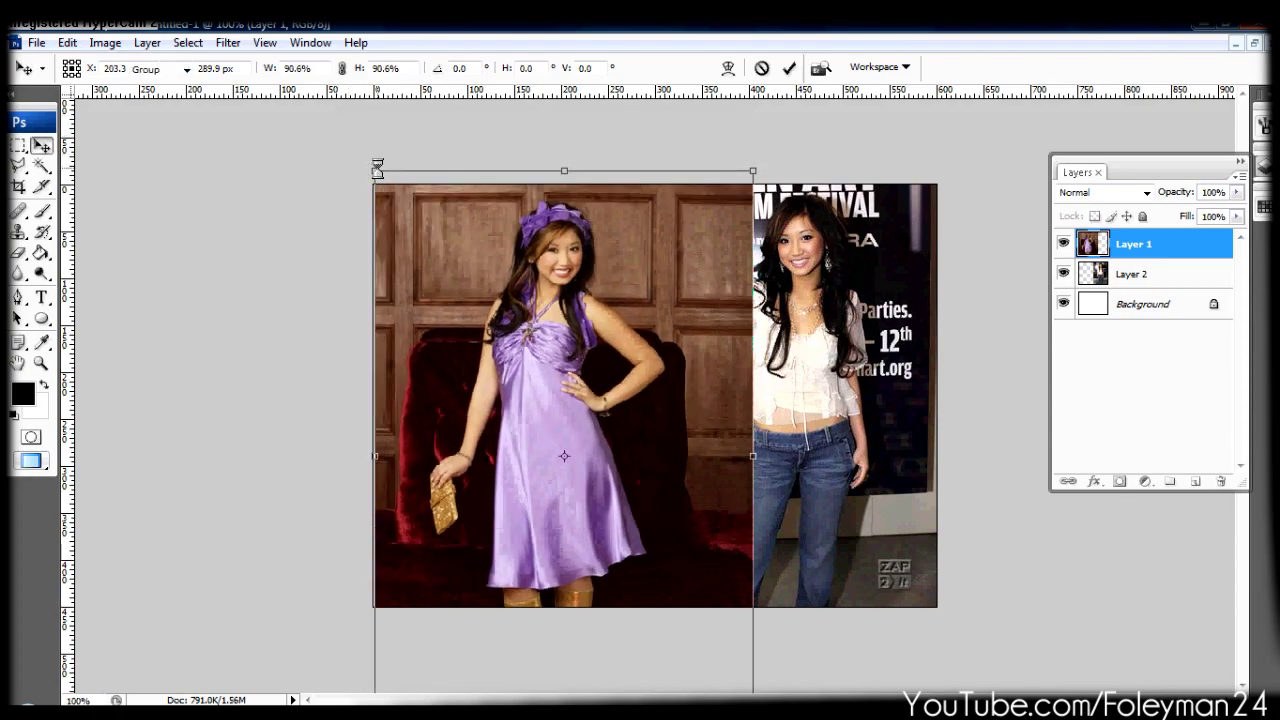
pyautogui.press('Return')
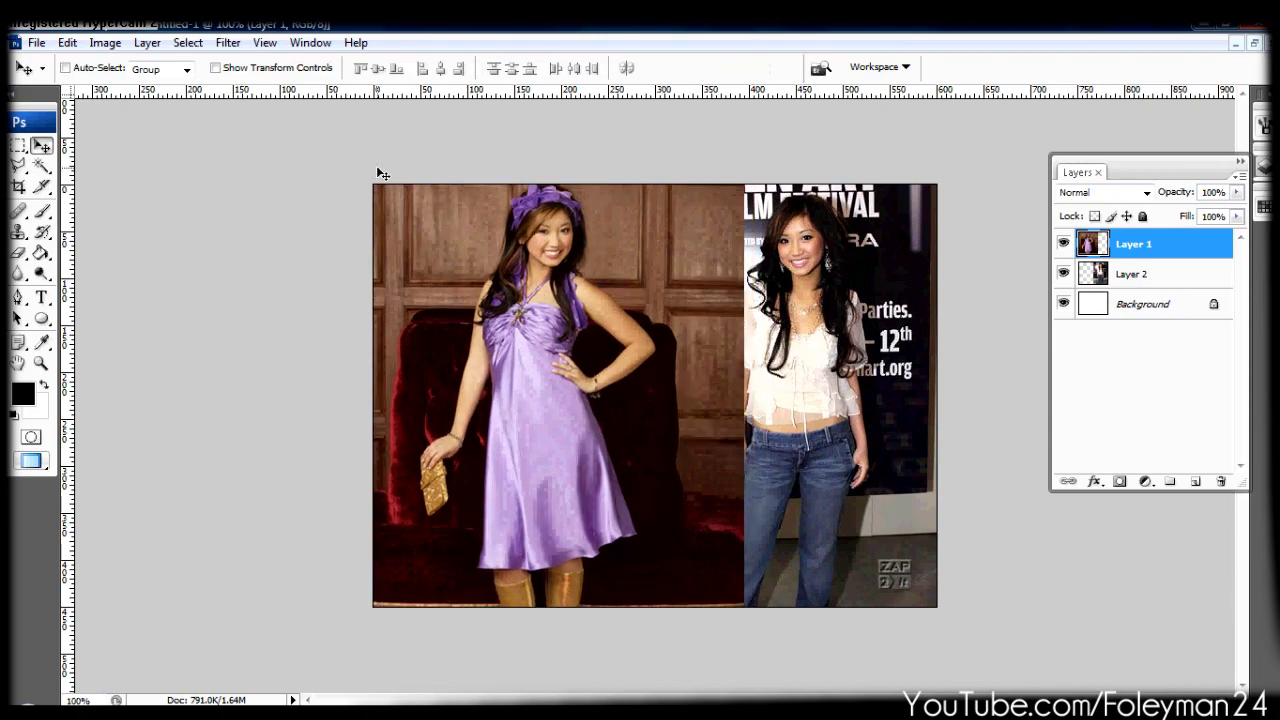
pyautogui.hotkey('ctrl', 'z')
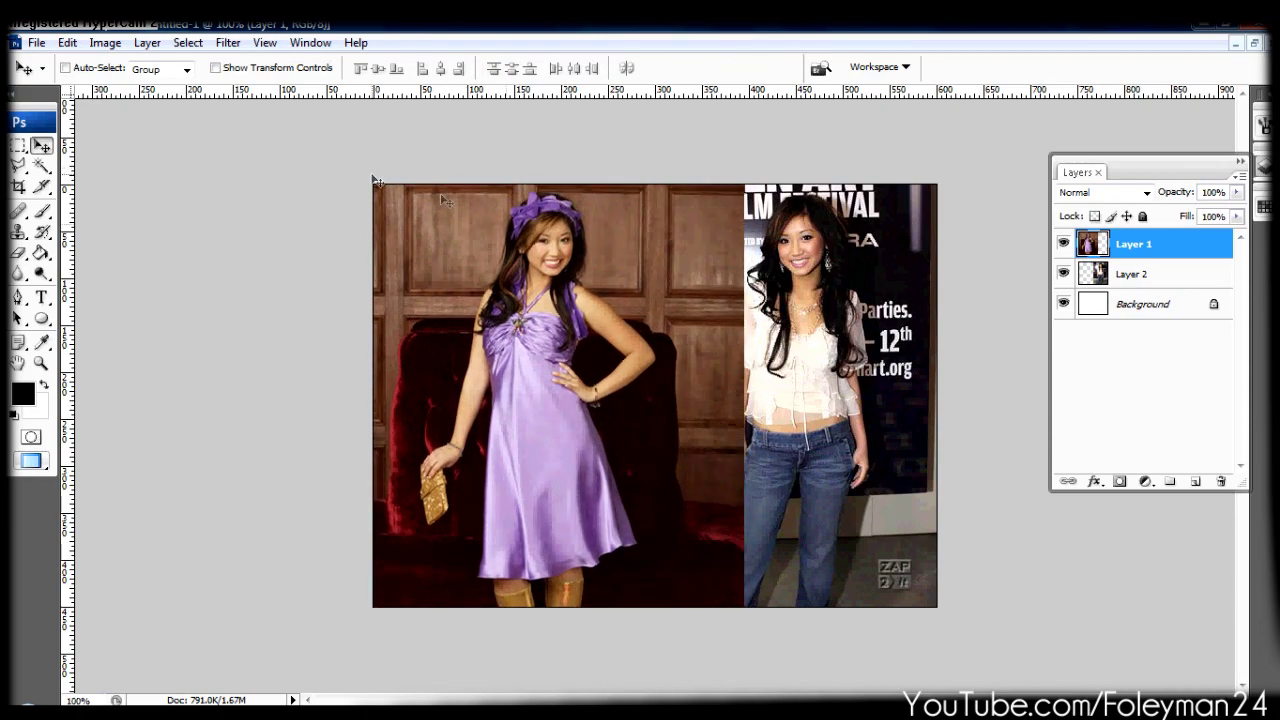
# Step: Select the area over the woman in jeans with a Rectangular Marquee feathered by 50 px
pyautogui.press('m')
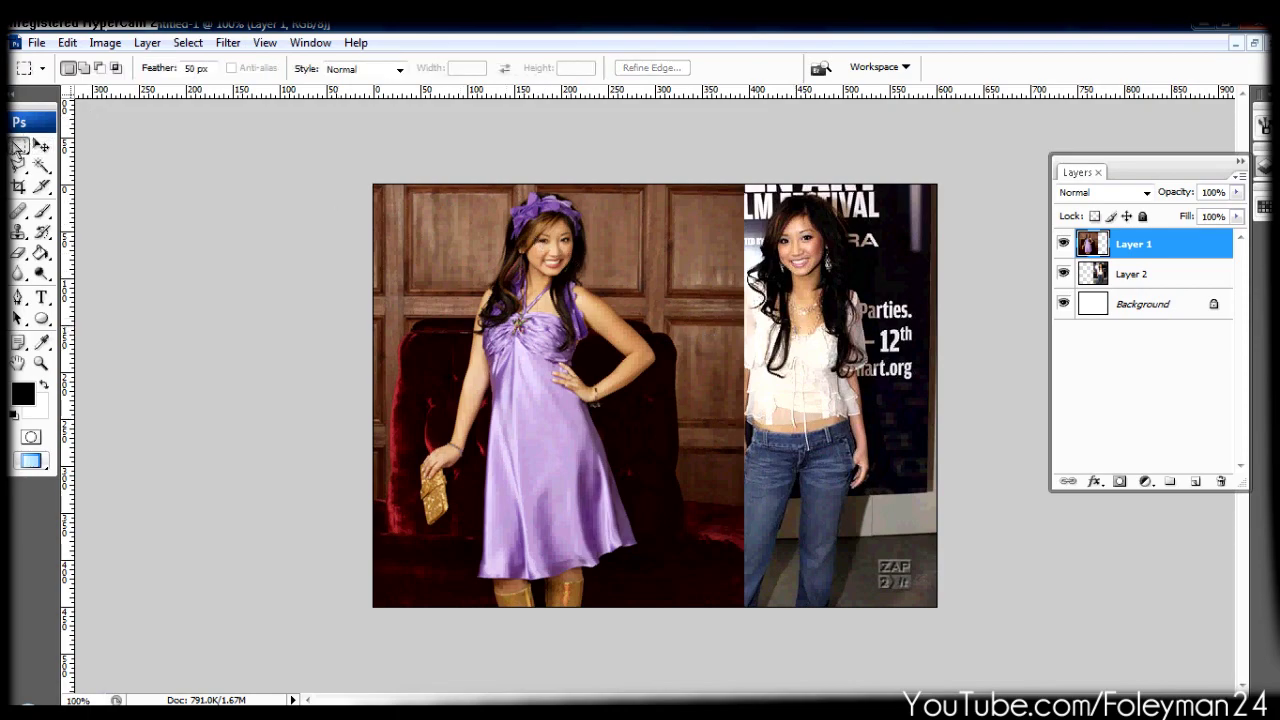
pyautogui.click(18, 147)
pyautogui.click(160, 145)
pyautogui.doubleClick(192, 69)
pyautogui.write('50')
pyautogui.moveTo(934, 604); pyautogui.dragTo(934, 604)
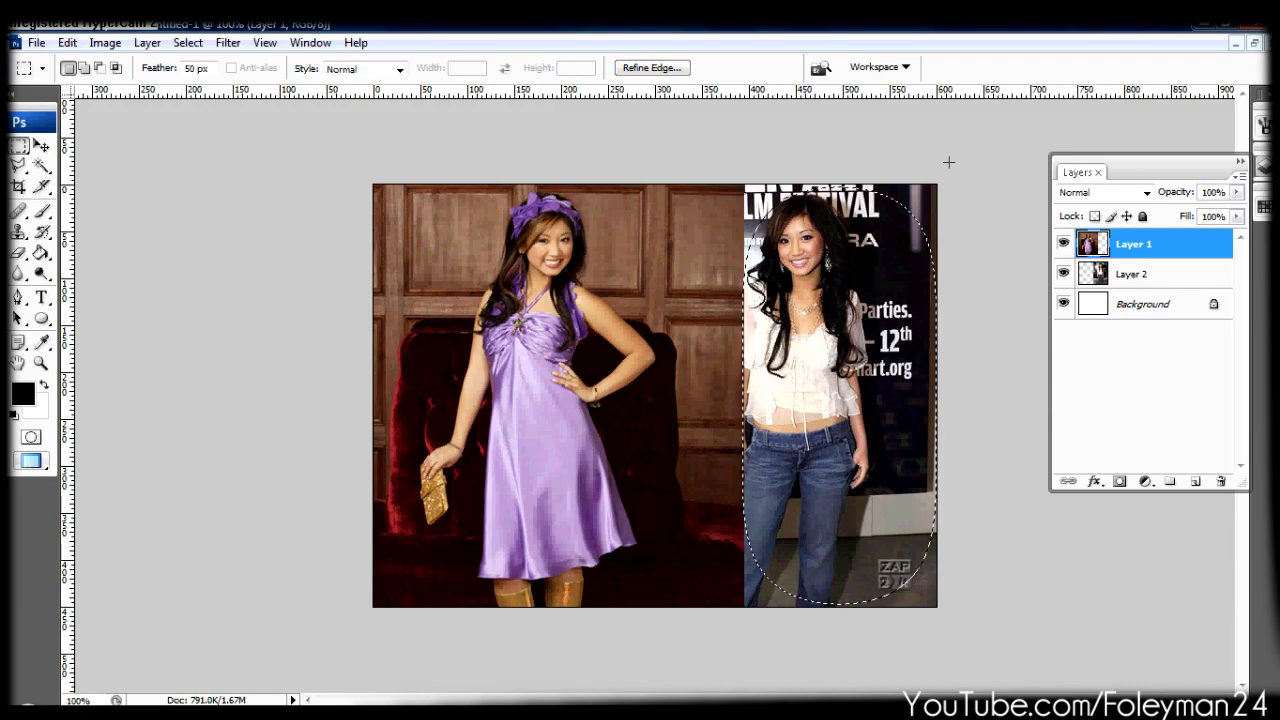
# Step: Delete the feathered selection from Layer 1 repeatedly to fade its edge into the jeans photo, and deselect
pyautogui.press('Delete')
pyautogui.press('Delete')
pyautogui.press('Delete')
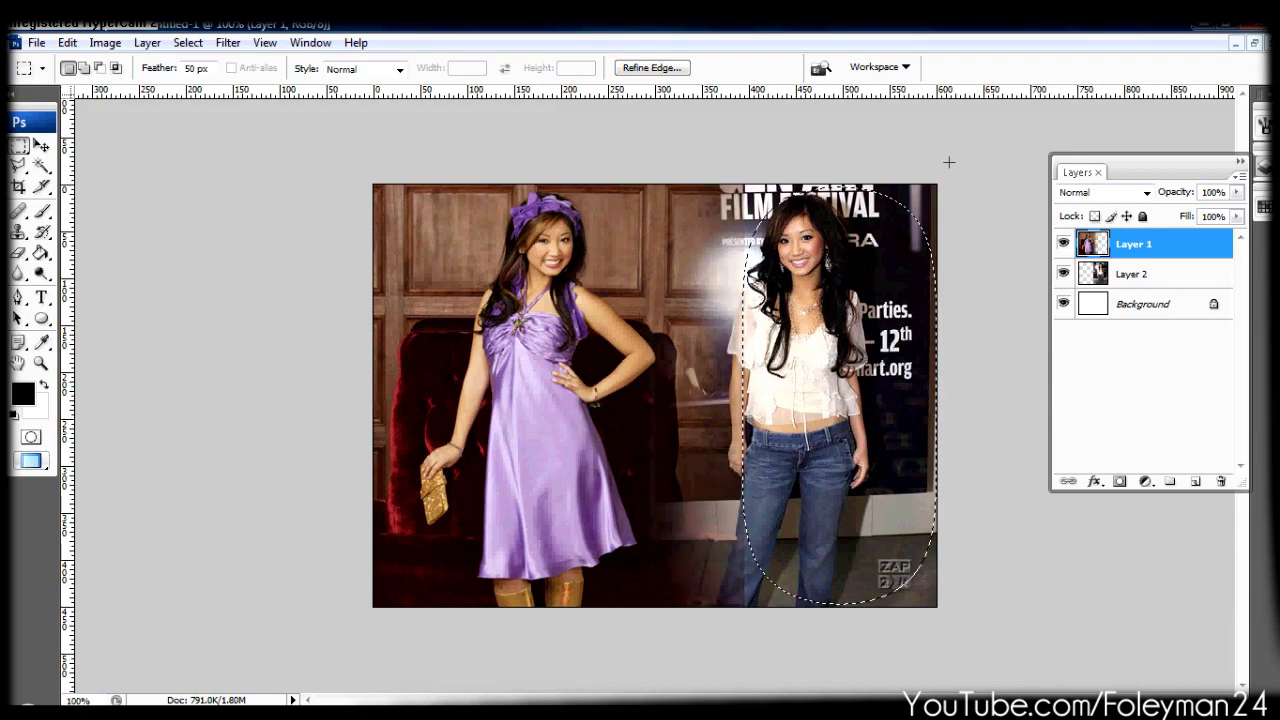
pyautogui.press('Delete')
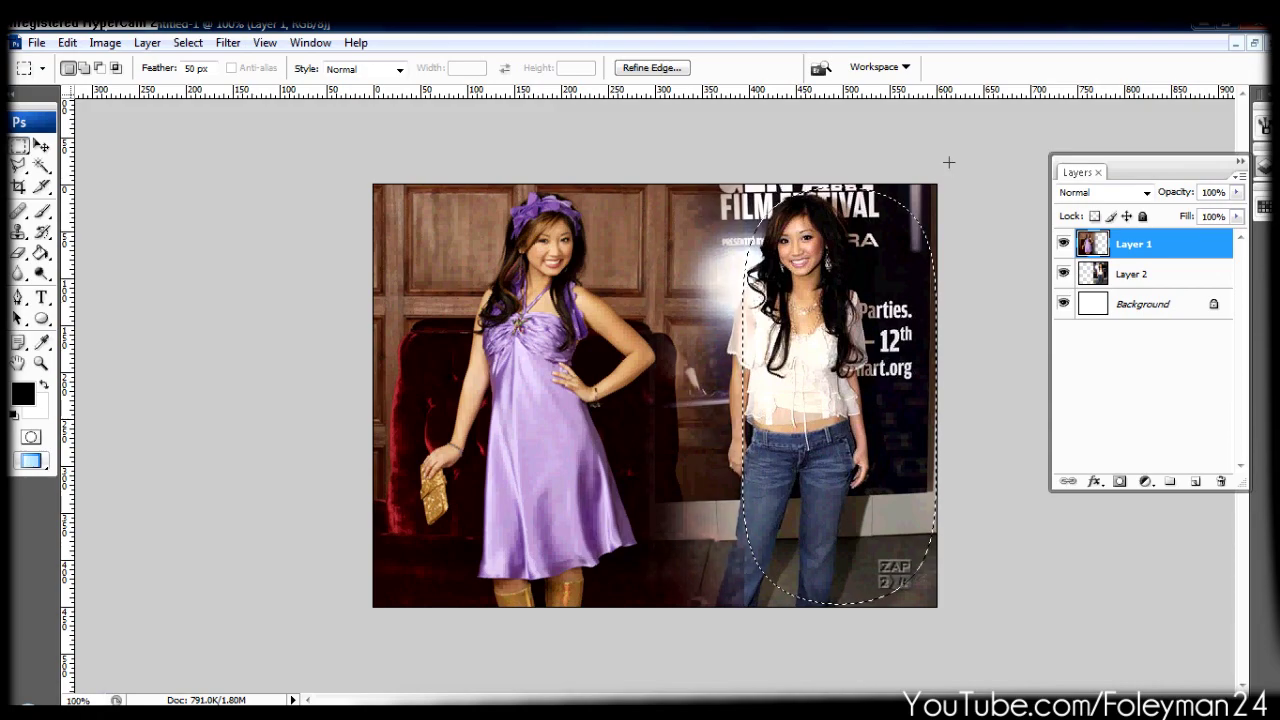
pyautogui.press('Delete')
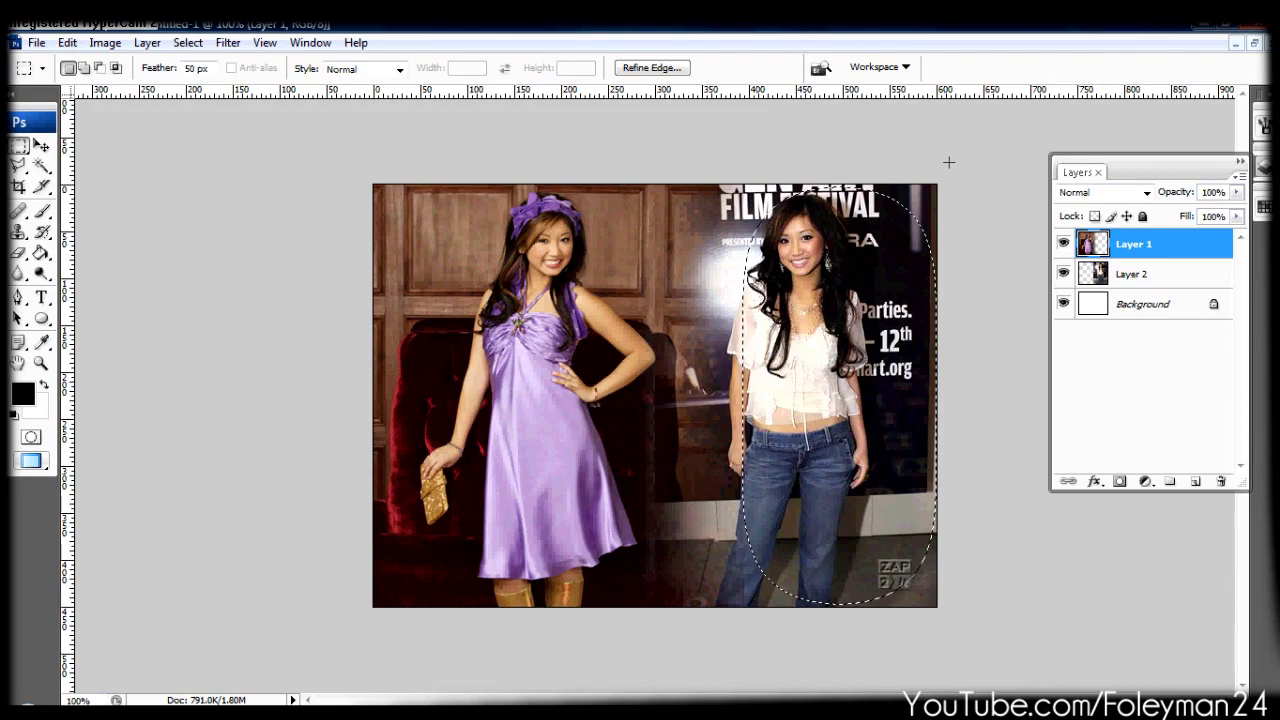
pyautogui.hotkey('ctrl', 'd')
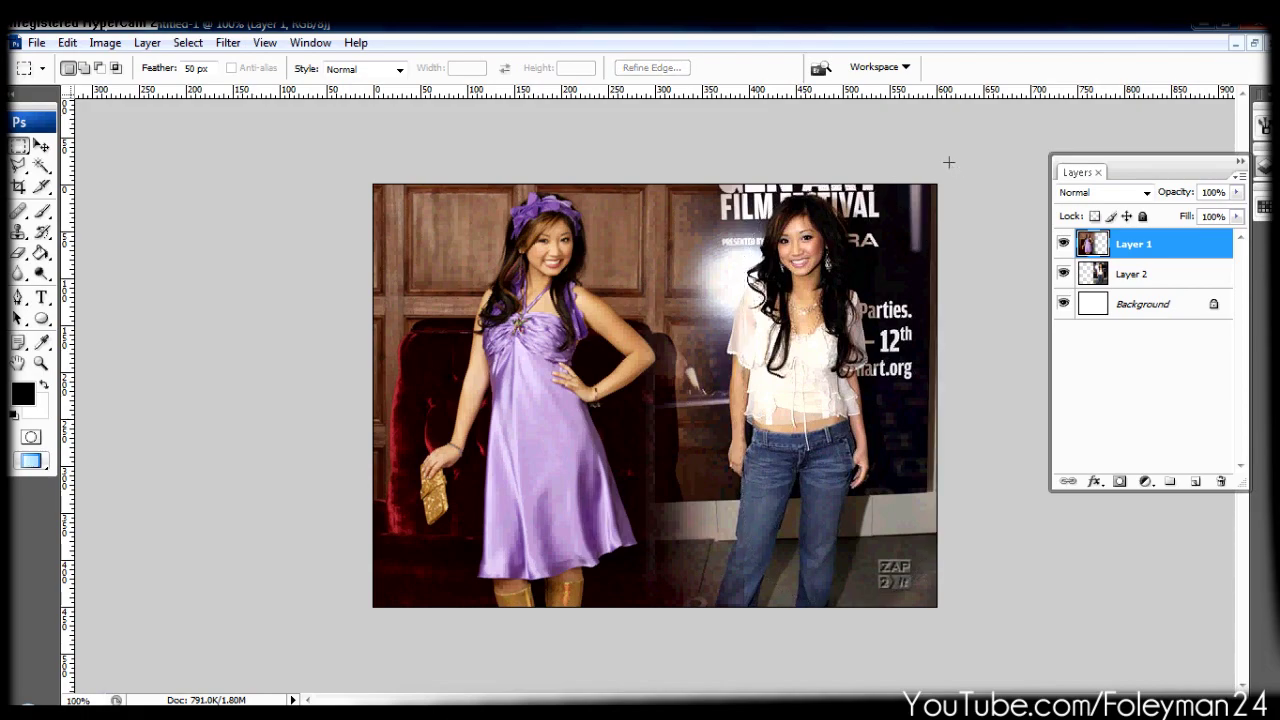
# Step: Nudge Layer 1 about 40 px to the right, bringing the woman in purple closer to the woman in jeans
pyautogui.press('v')
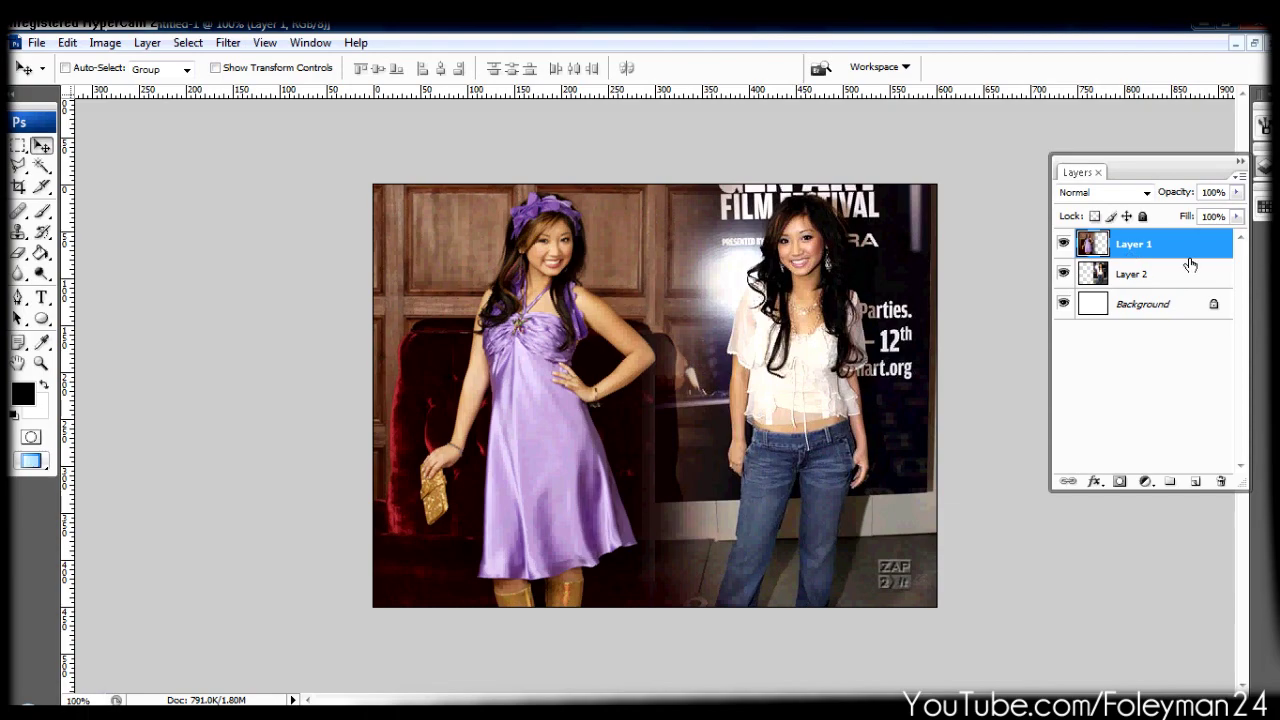
pyautogui.hotkey('shift', 'Right')
pyautogui.hotkey('shift', 'Right')
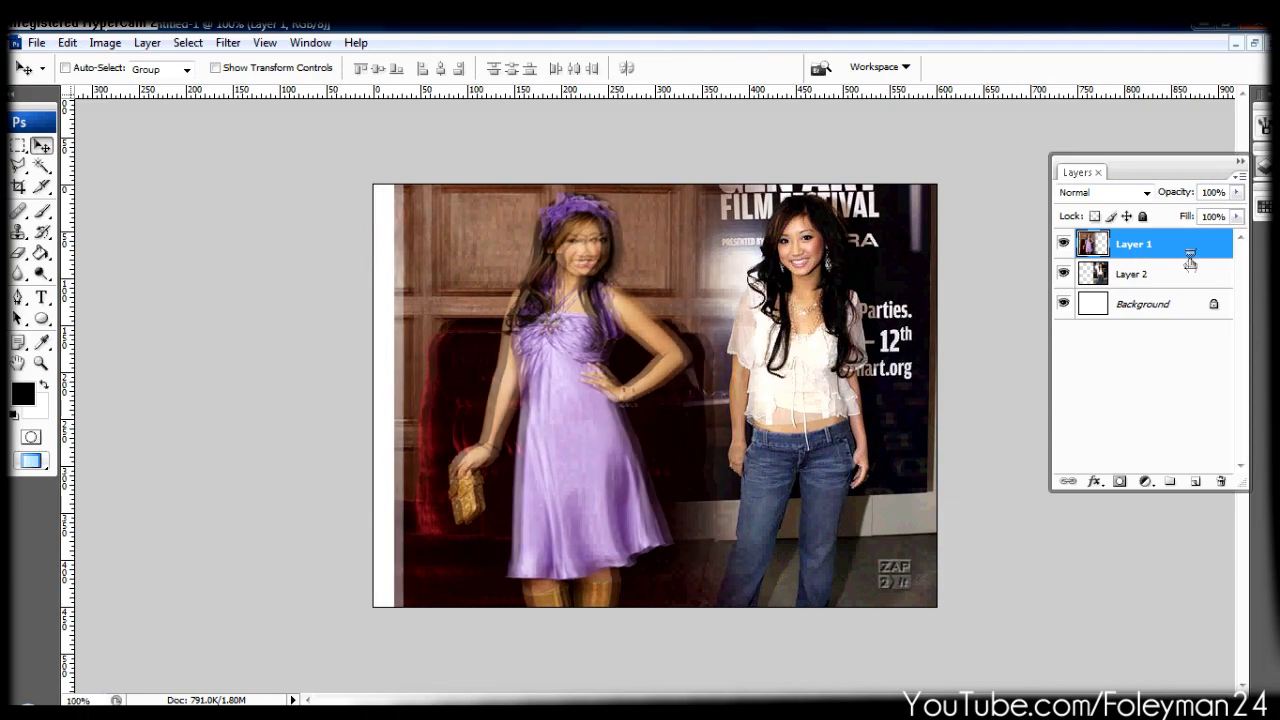
pyautogui.hotkey('shift', 'Right')
pyautogui.hotkey('shift', 'Right')
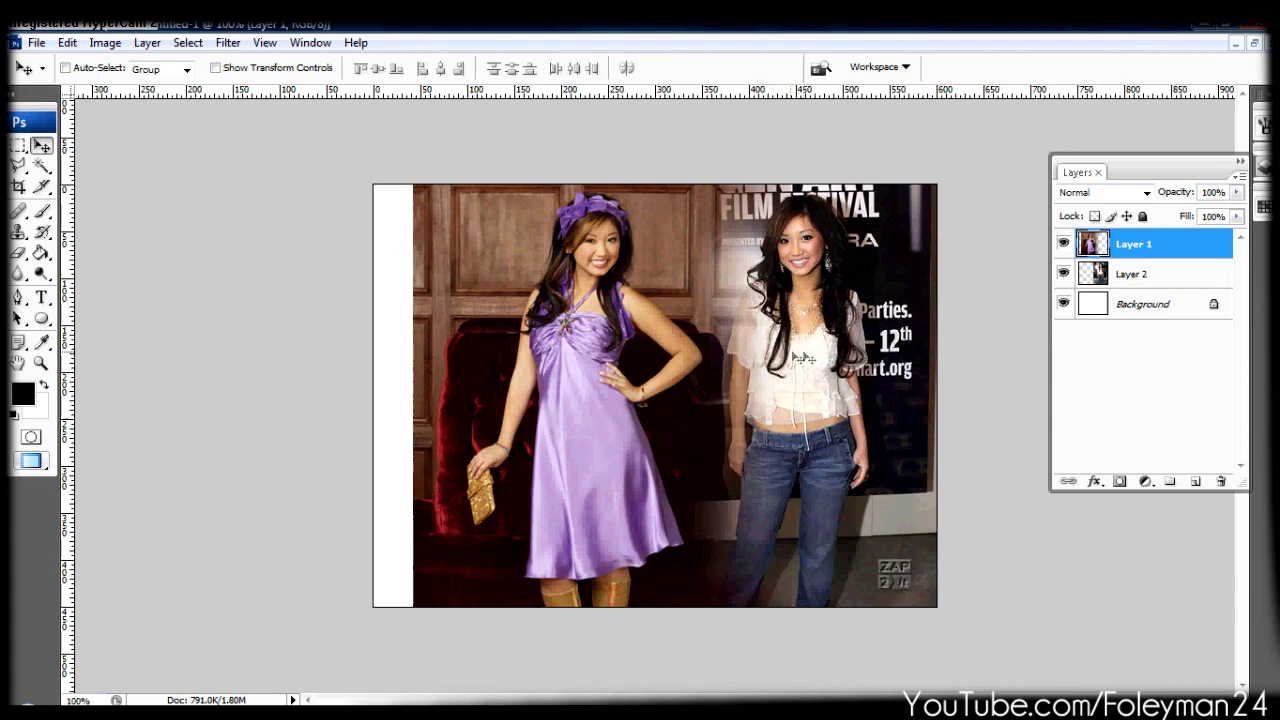
pyautogui.press('e')
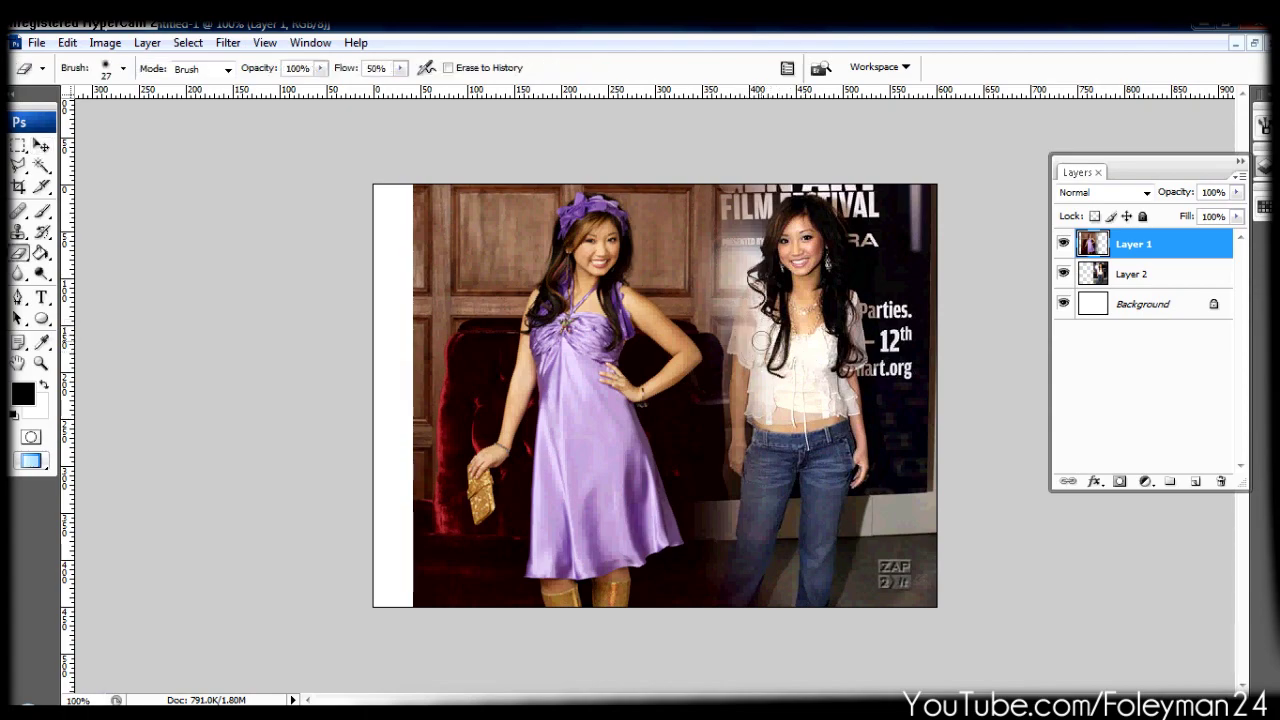
pyautogui.press(']')
pyautogui.press(']')
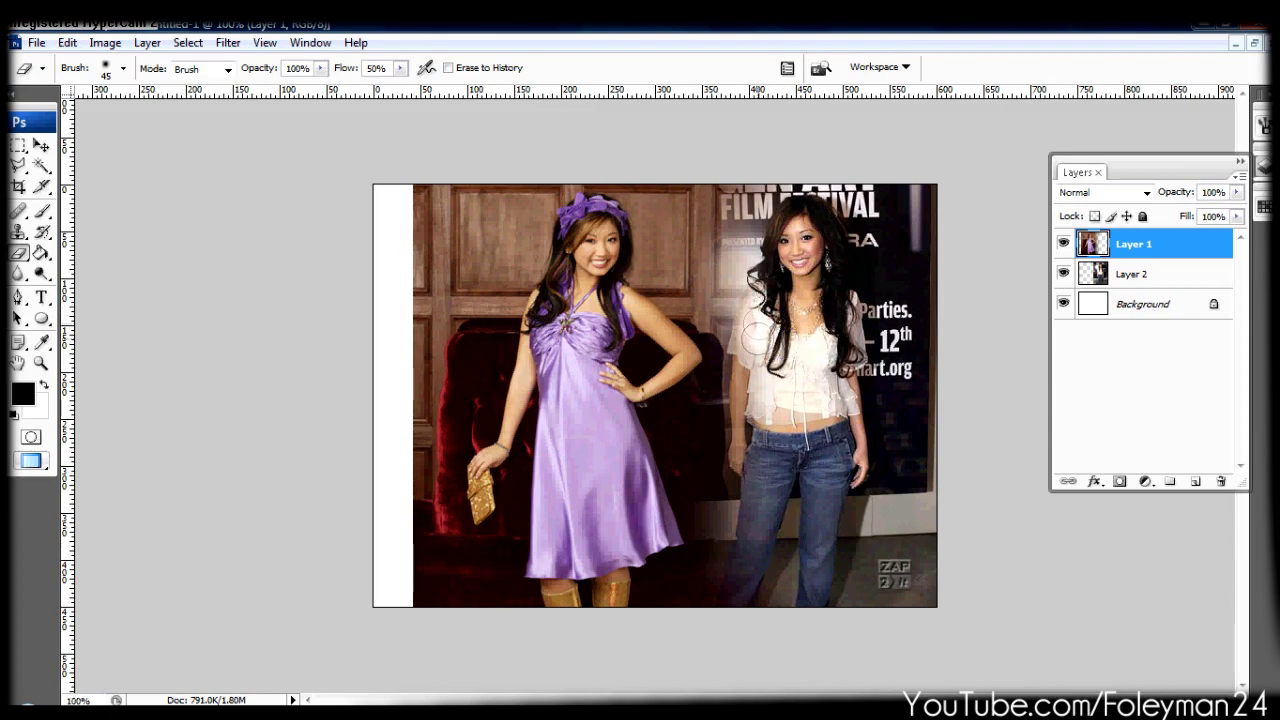
pyautogui.press('v')
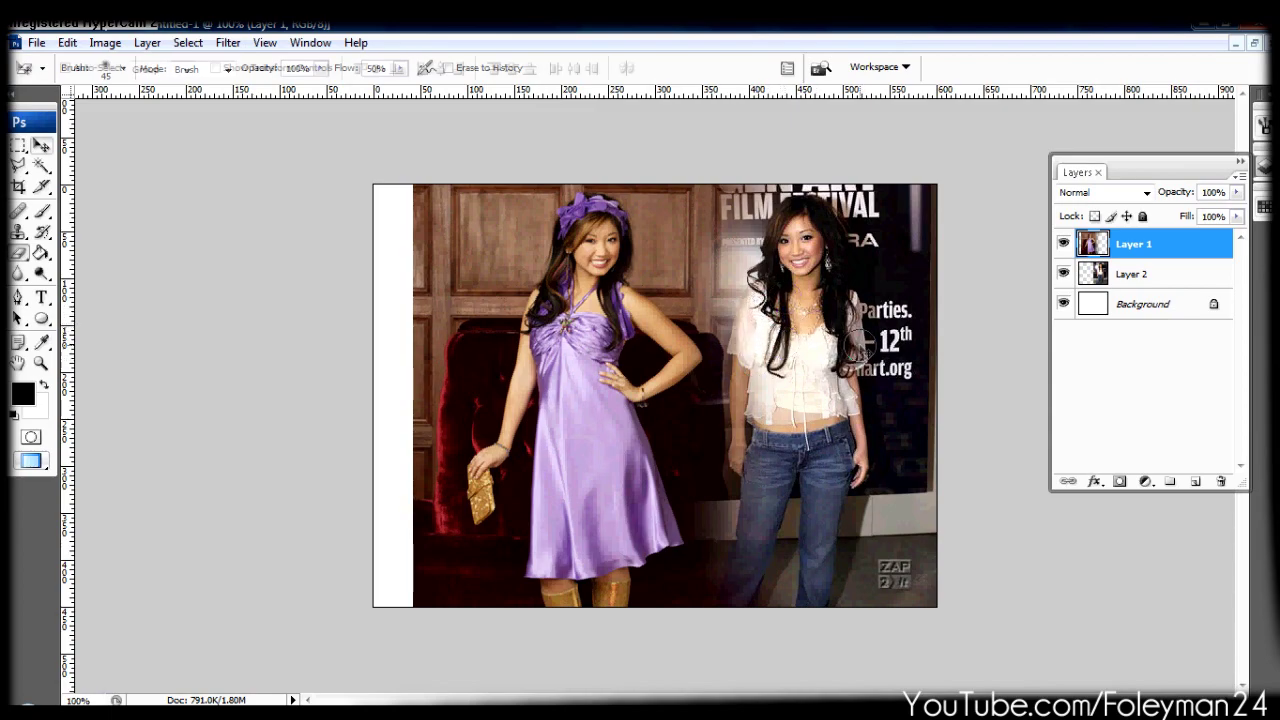
# Step: Merge Layer 1 with Layer 2 and crop the canvas to remove the white strip beside the woman in purple
pyautogui.keyDown('ctrl'); pyautogui.click(1170, 277); pyautogui.keyUp('ctrl')
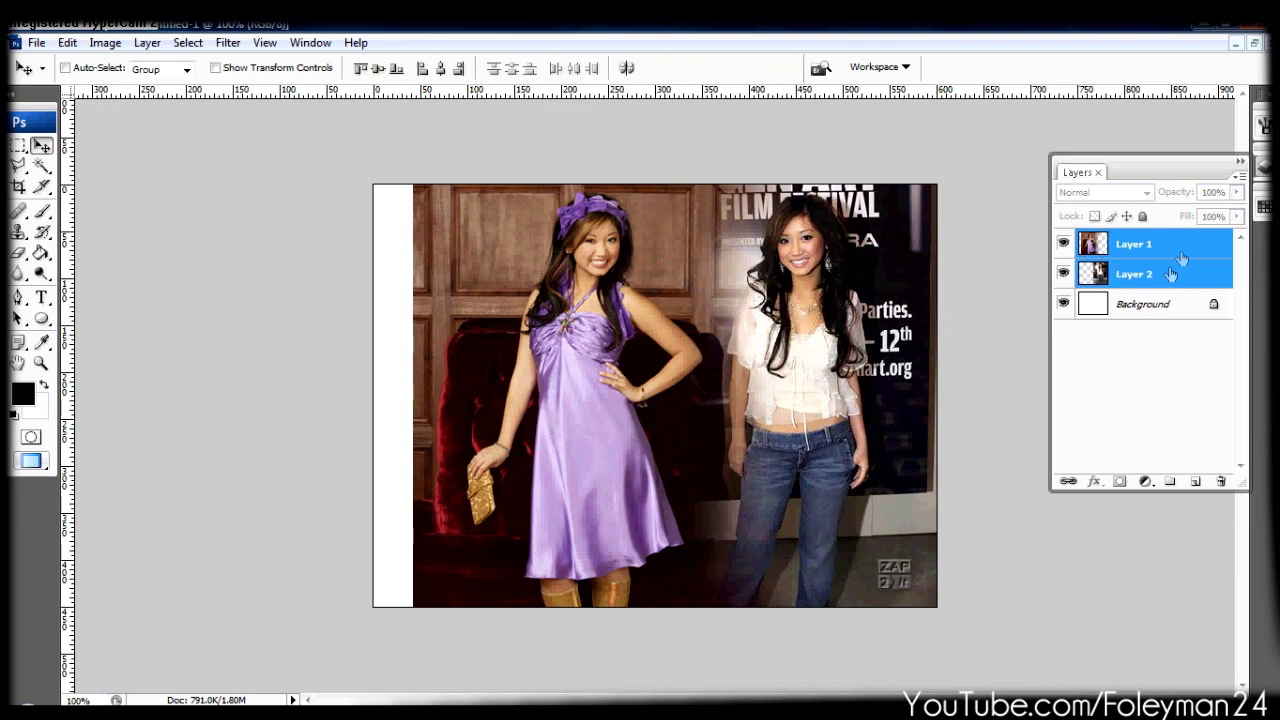
pyautogui.hotkey('ctrl', 'e')
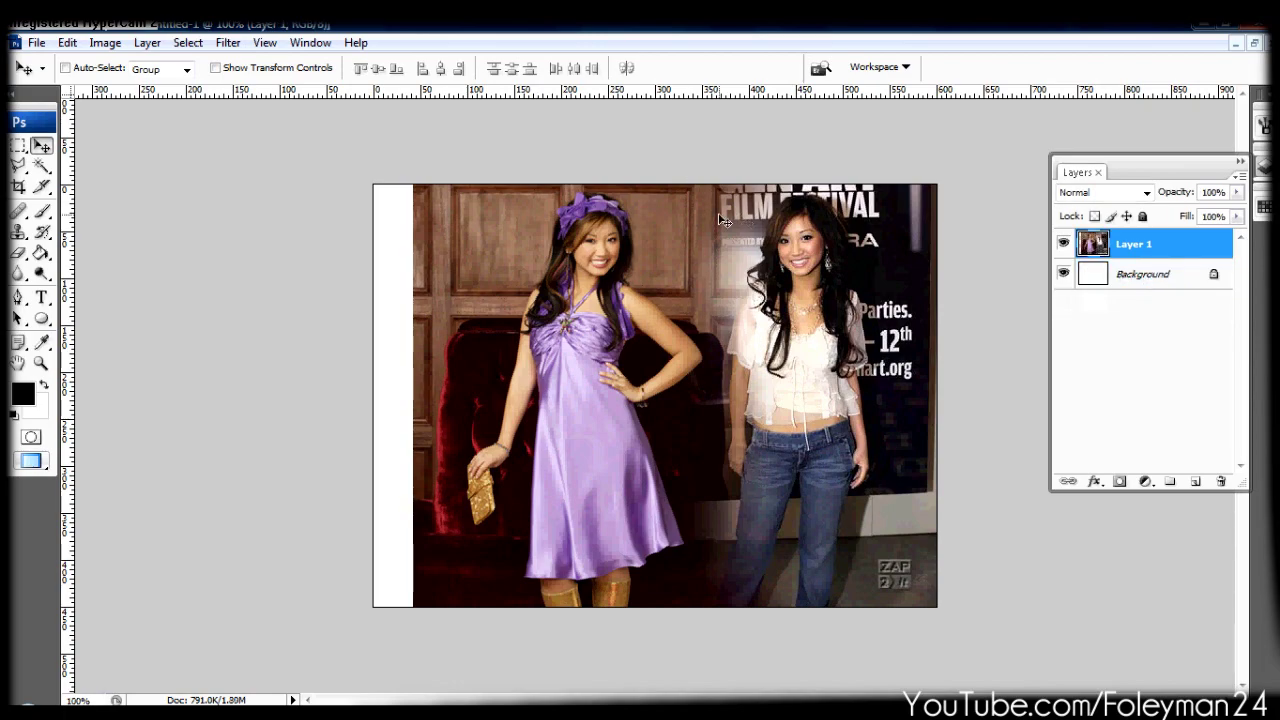
pyautogui.click(19, 186)
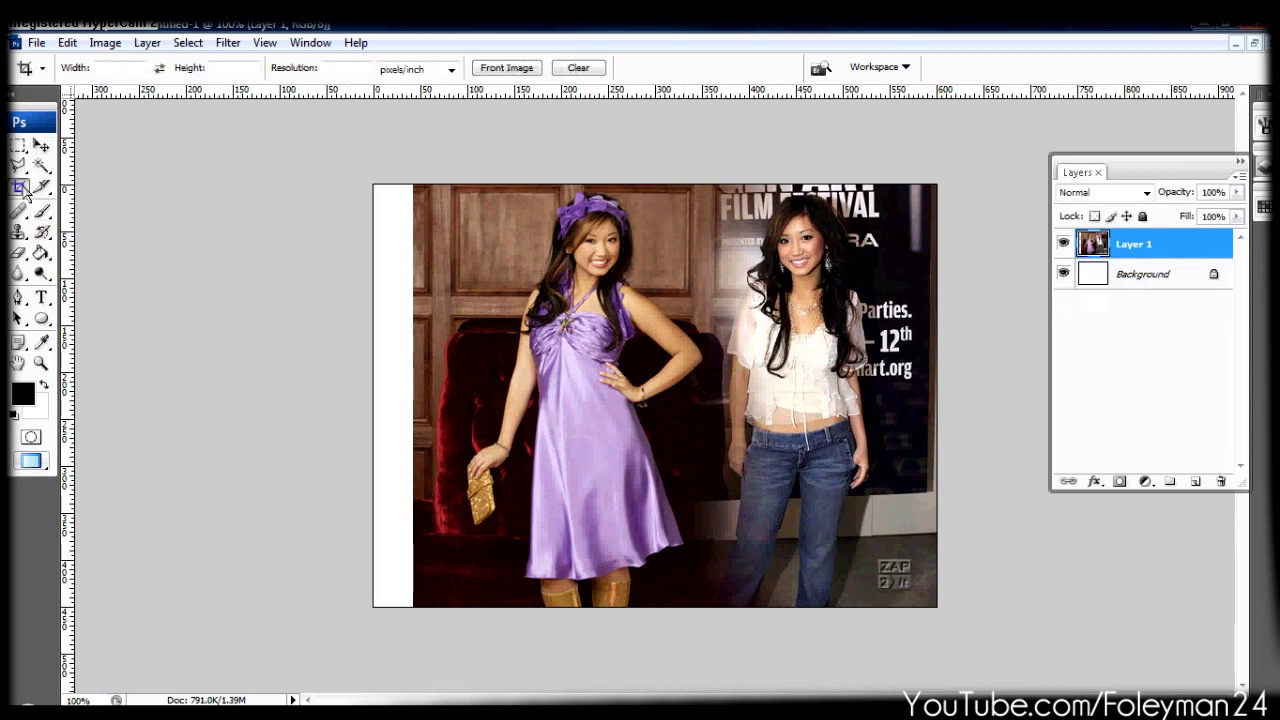
pyautogui.moveTo(427, 185); pyautogui.dragTo(943, 657)
pyautogui.press('Return')
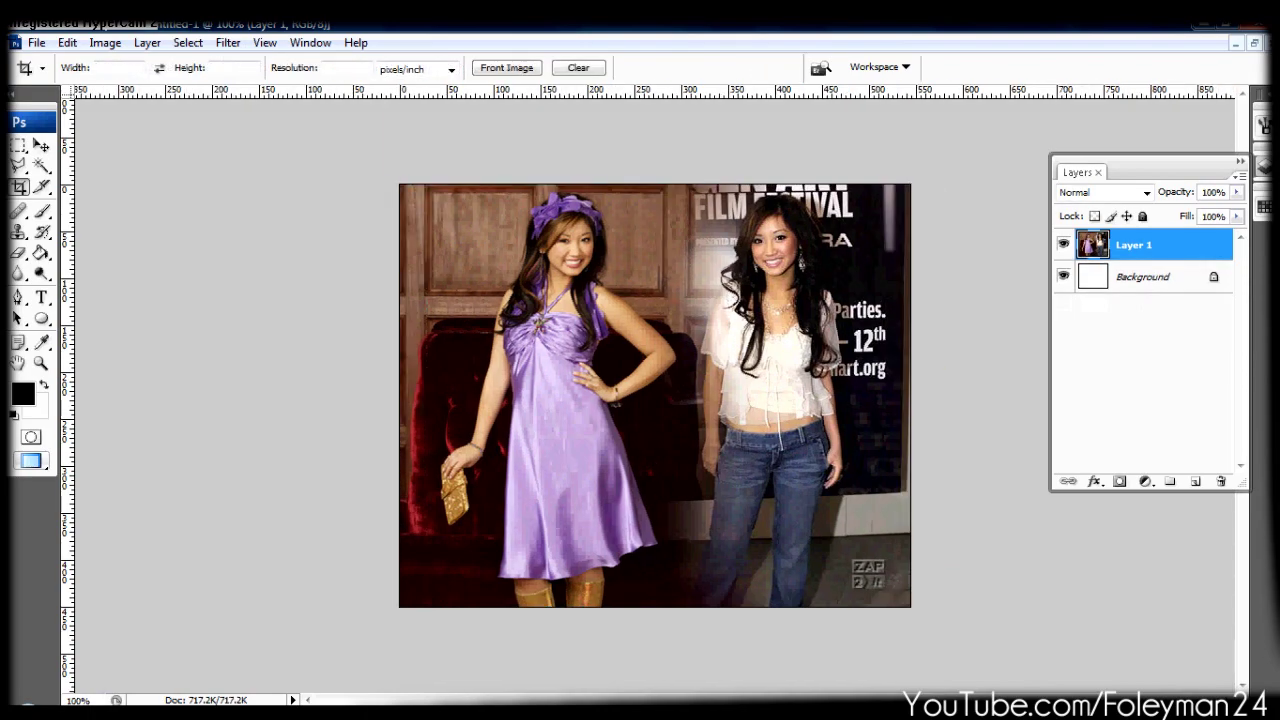
# Step: Merge Layer 1 into the Background and duplicate the resulting Background layer
pyautogui.hotkey('ctrl', 'e')
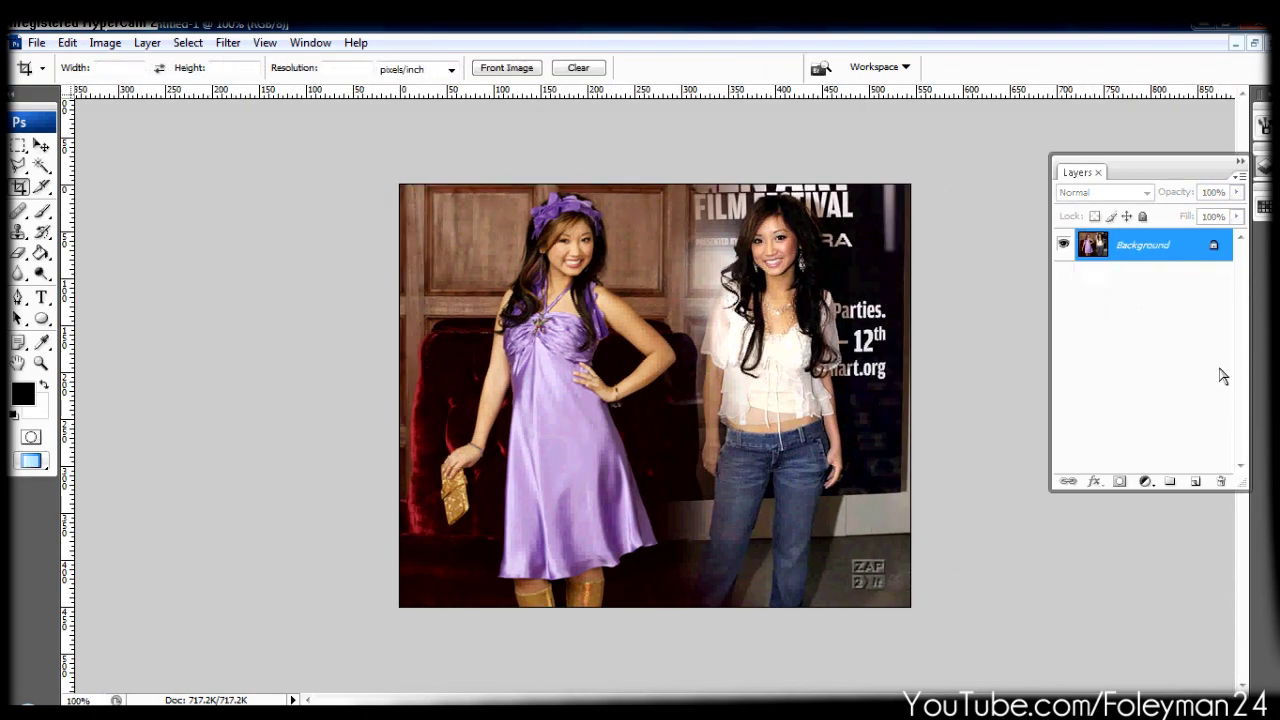
pyautogui.press('v')
pyautogui.moveTo(1157, 251); pyautogui.dragTo(1200, 483)
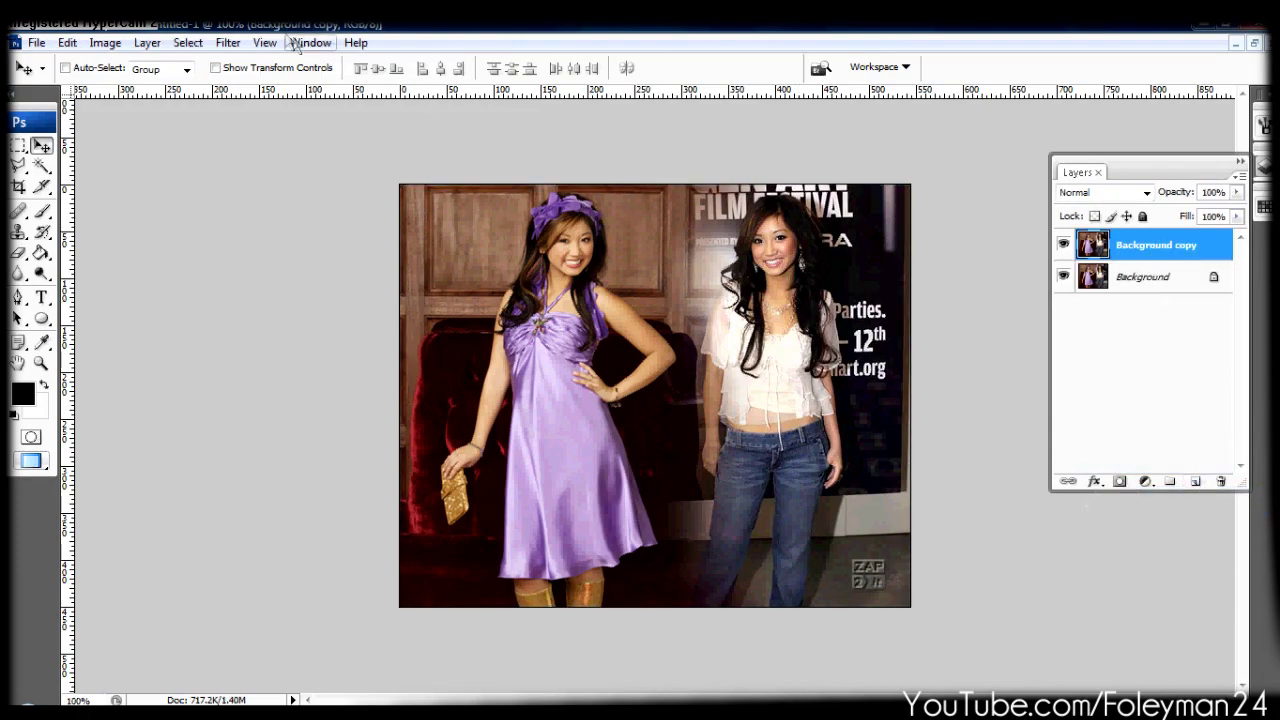
# Step: Start a Curves adjustment on the Background copy and move the RGB white point to input 131, output 255
pyautogui.click(105, 43)
pyautogui.moveTo(147, 43)
pyautogui.moveTo(105, 43)
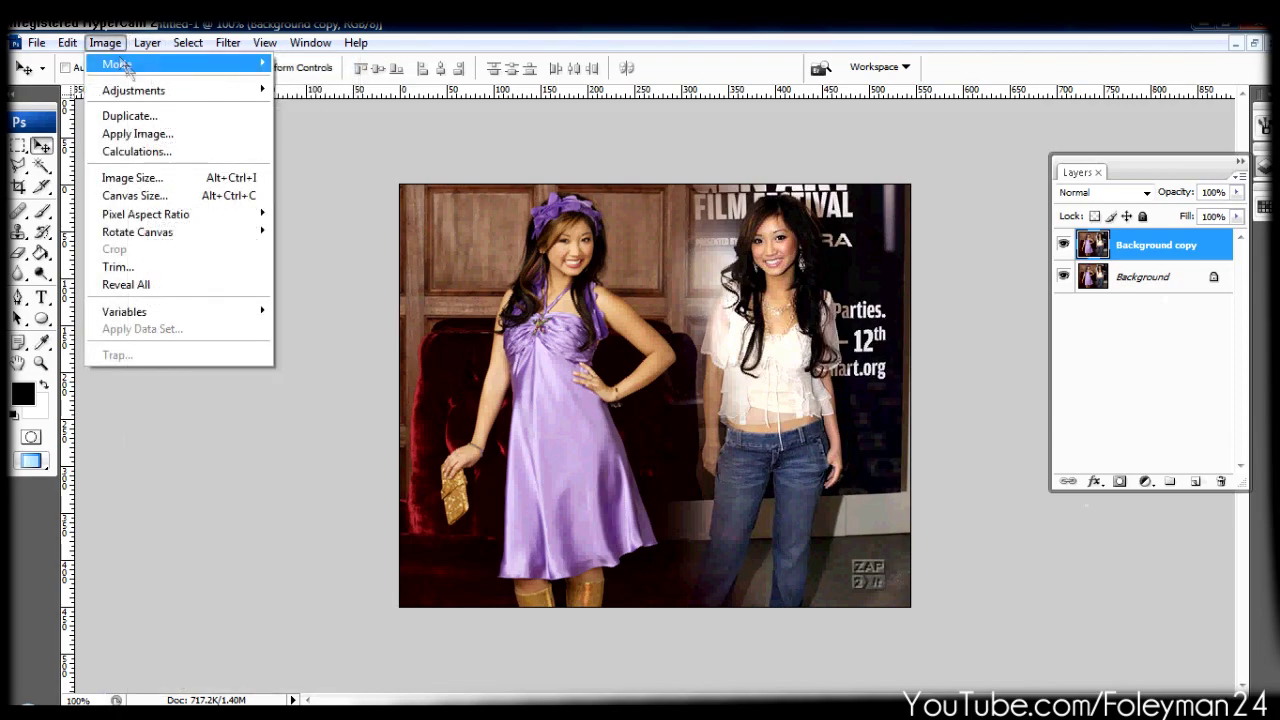
pyautogui.moveTo(151, 92)
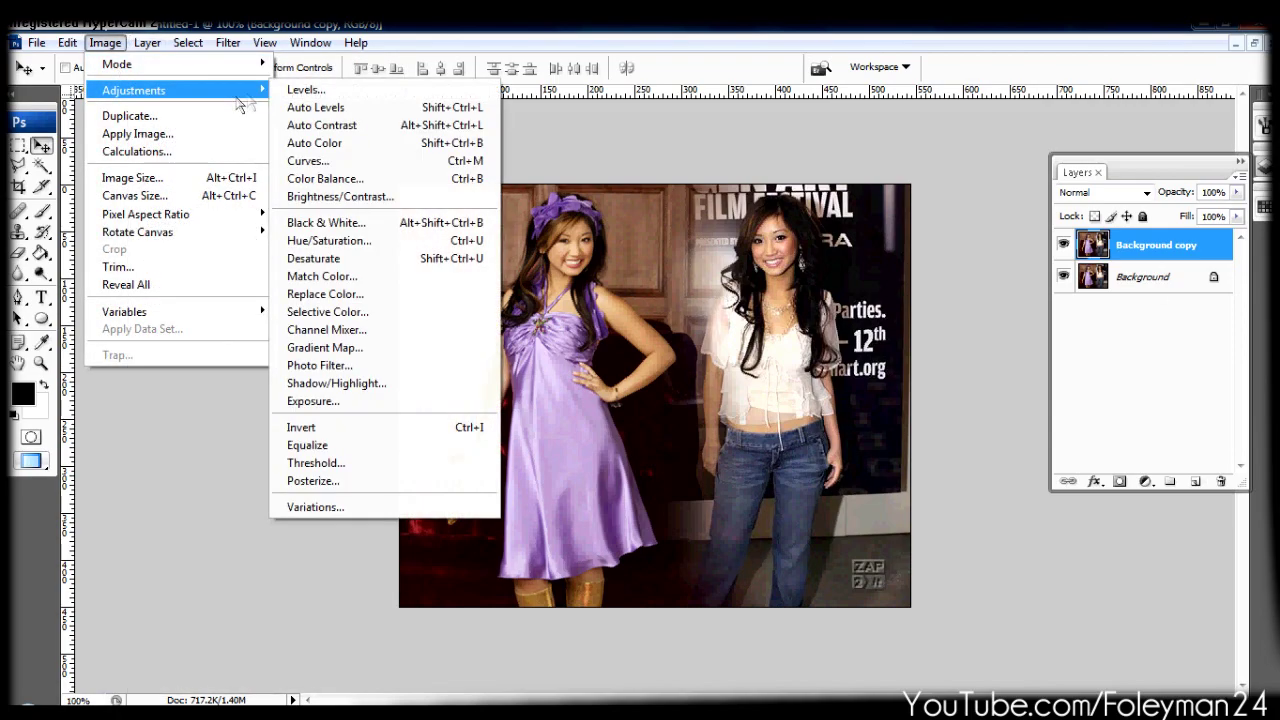
pyautogui.click(365, 161)
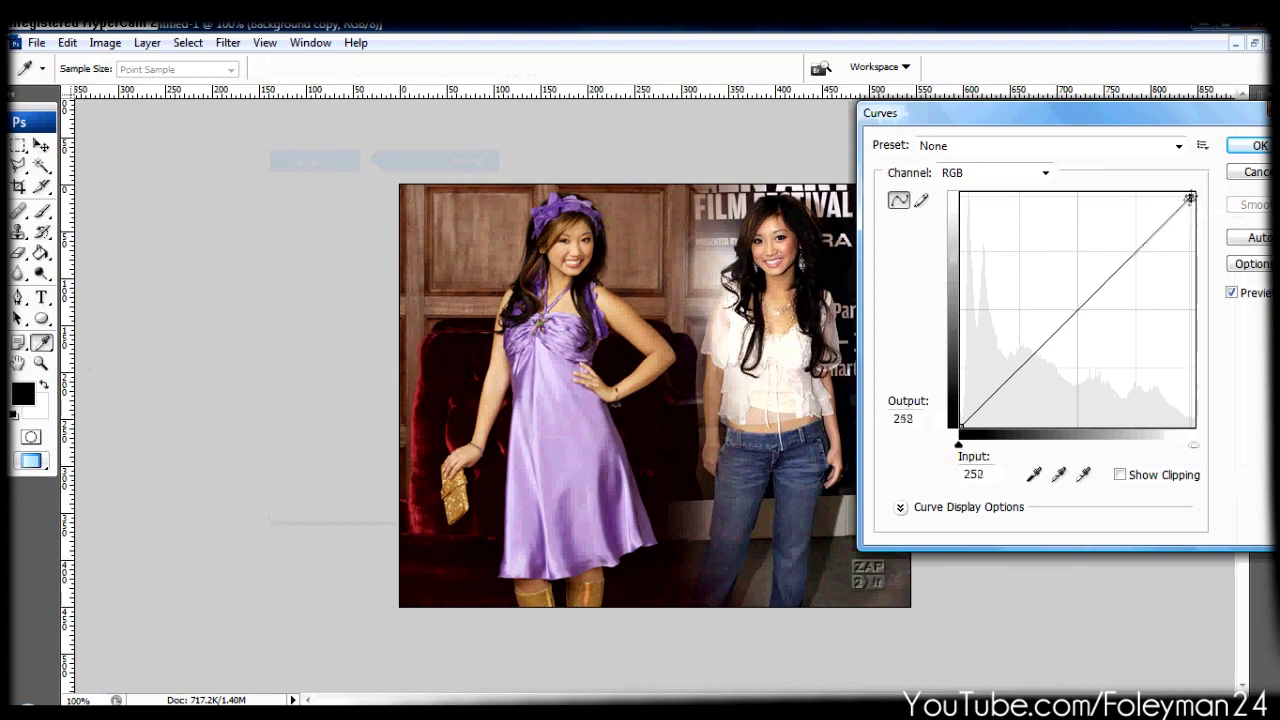
pyautogui.moveTo(1198, 193); pyautogui.dragTo(1082, 180)
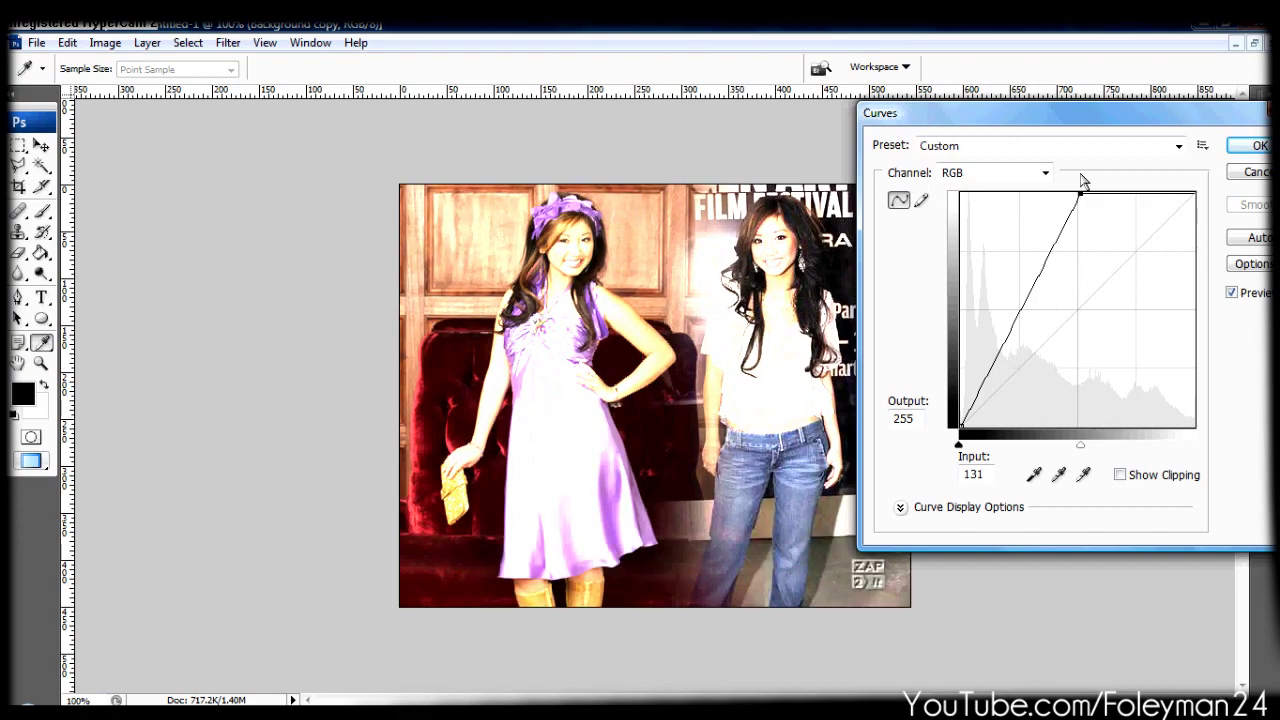
# Step: Cancel the target shadow color choice, move the Curves dialog clear of the photo, and undo the white point change
pyautogui.doubleClick(1034, 476)
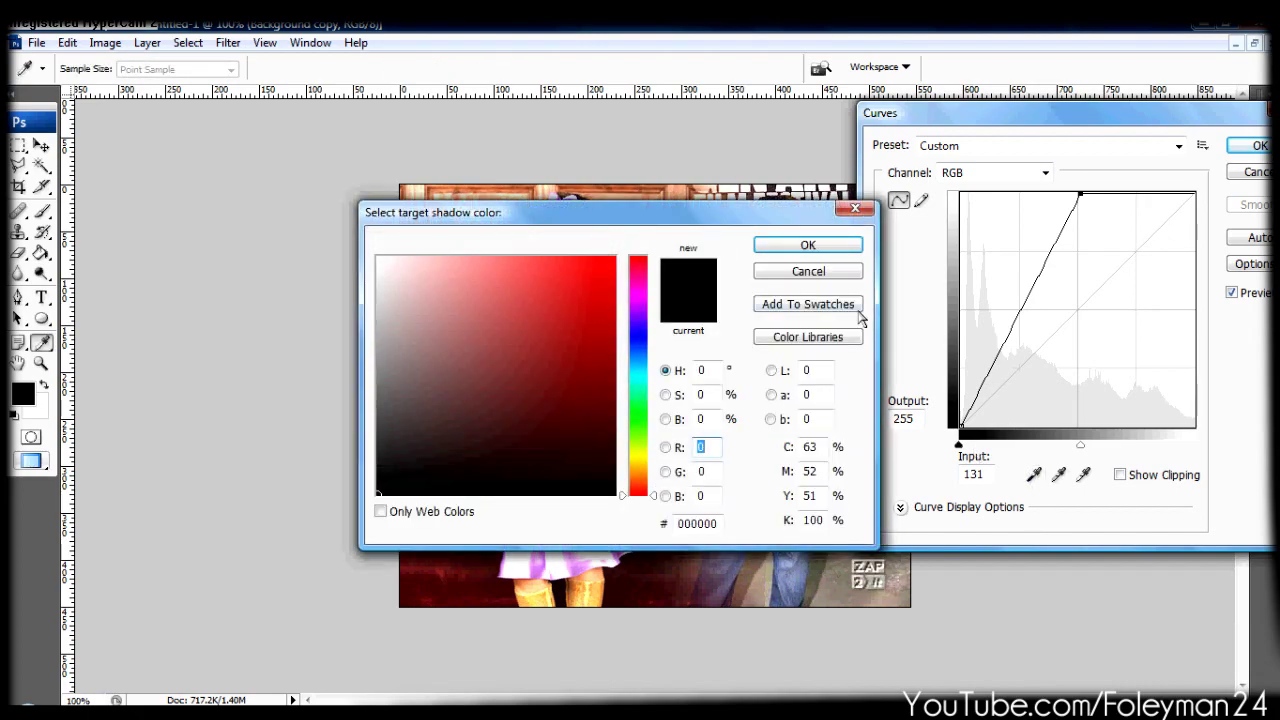
pyautogui.click(848, 272)
pyautogui.moveTo(983, 118); pyautogui.dragTo(1047, 123)
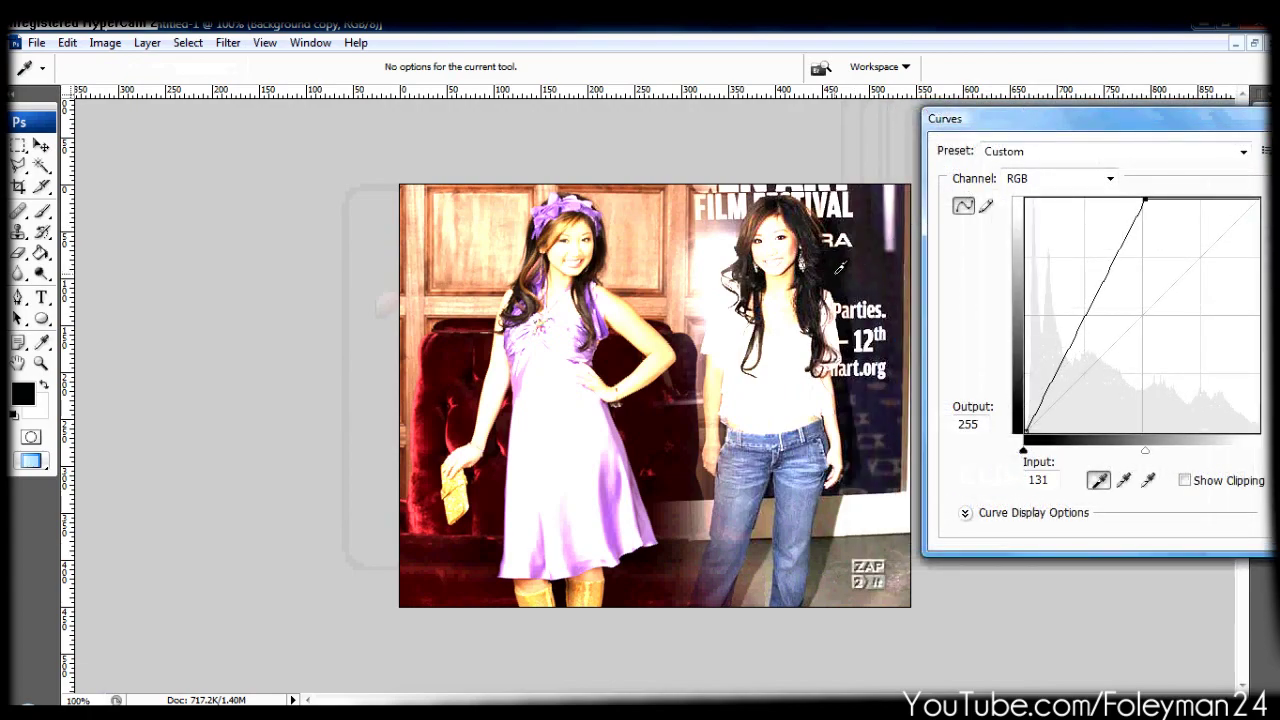
pyautogui.hotkey('ctrl', 'z')
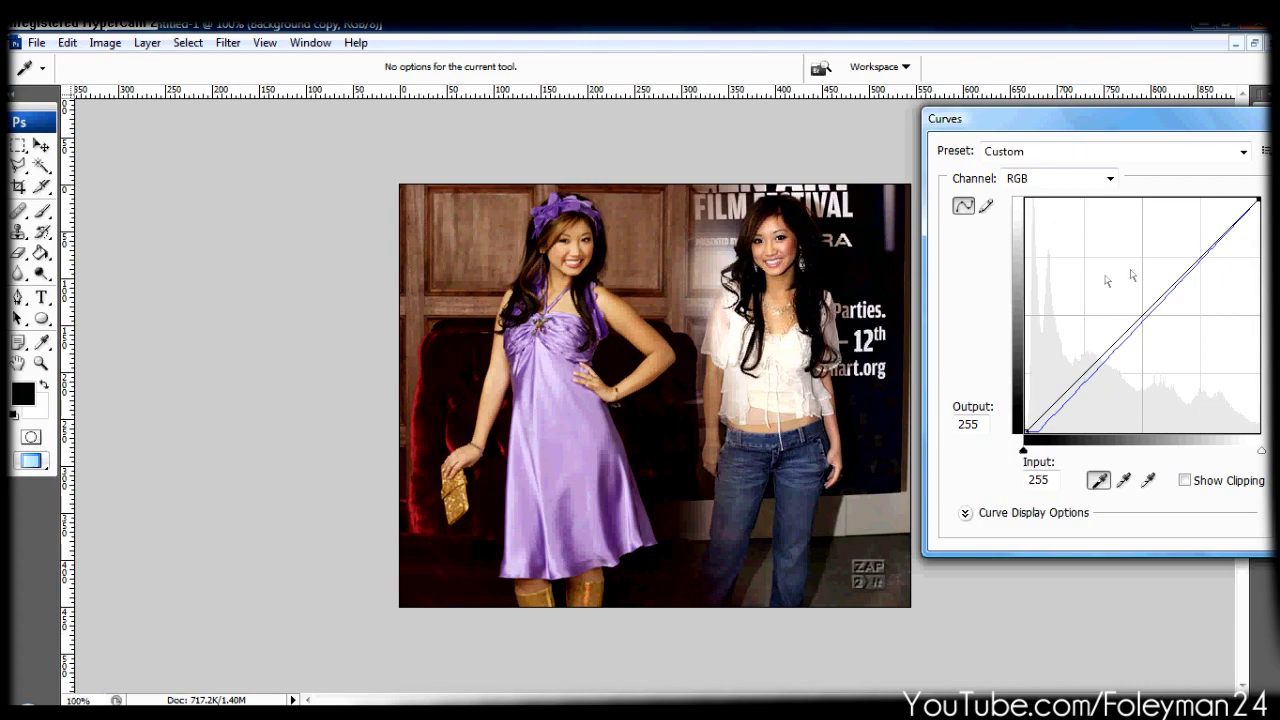
# Step: Try the RGB black point at input 124, output 0, and sample the white blouse as the Curves white point
pyautogui.click(1149, 483)
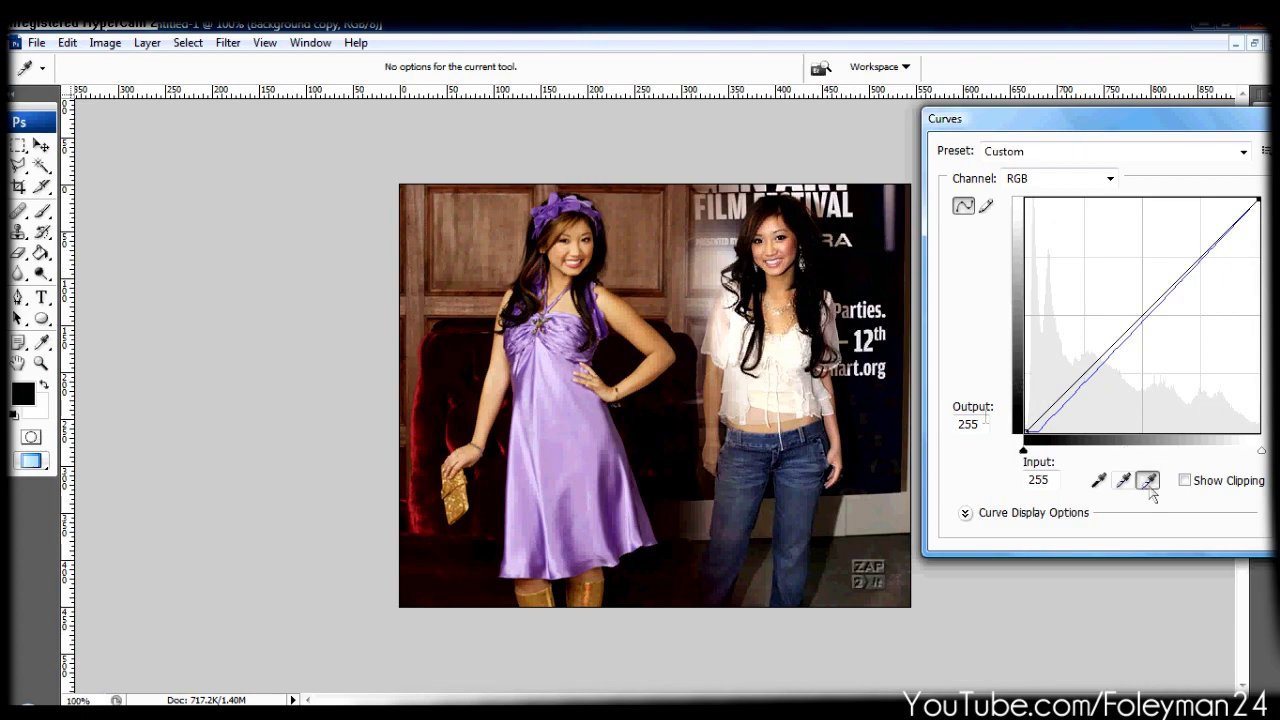
pyautogui.moveTo(1032, 443); pyautogui.dragTo(1136, 476)
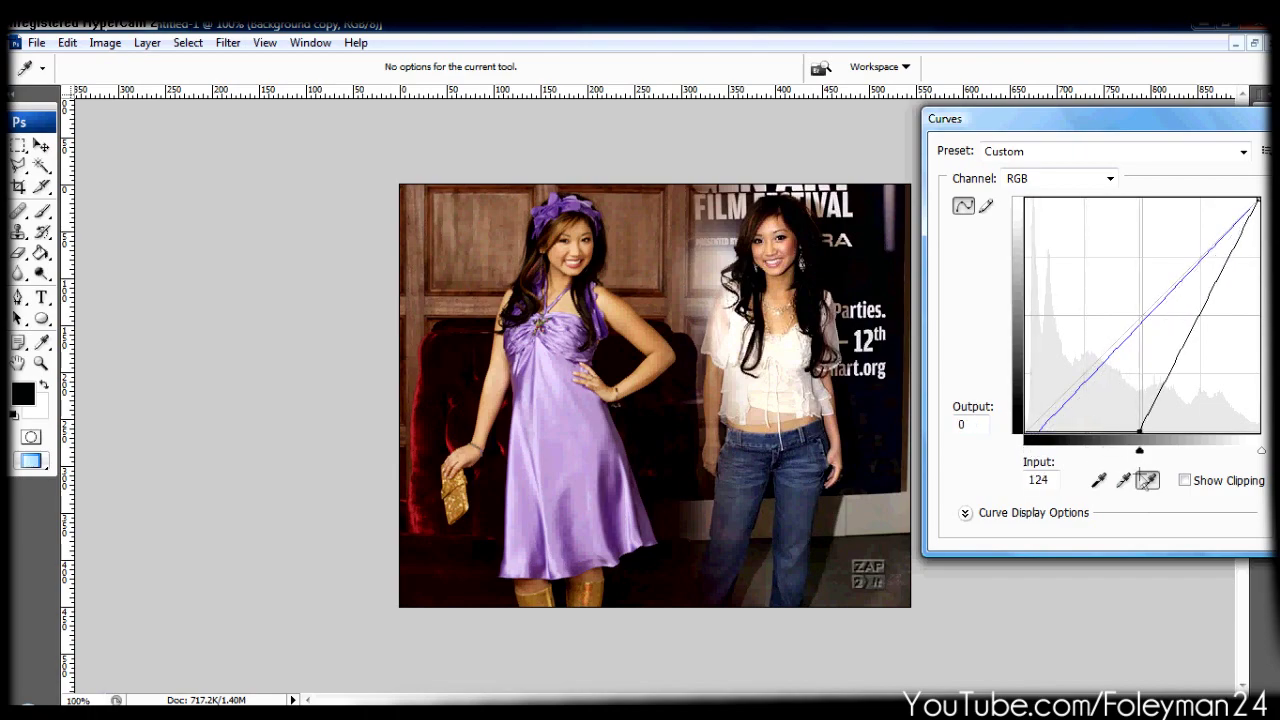
pyautogui.click(1149, 481)
pyautogui.click(1148, 480)
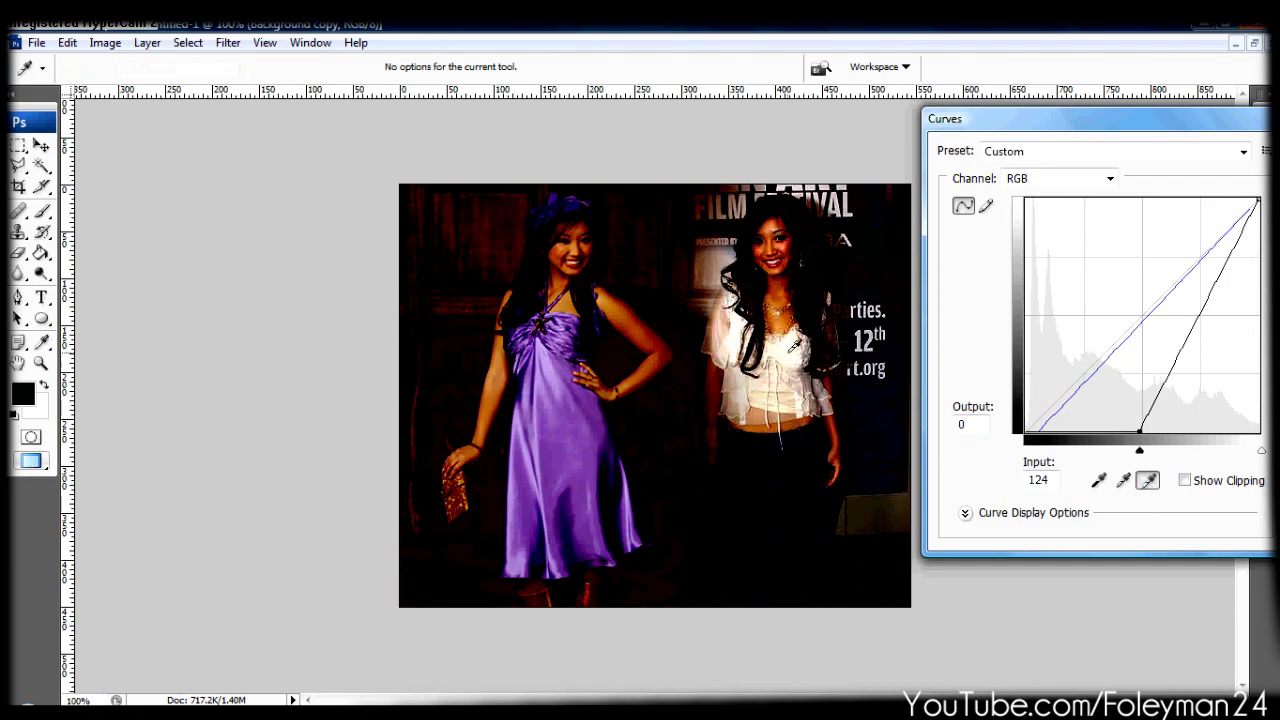
pyautogui.click(740, 320)
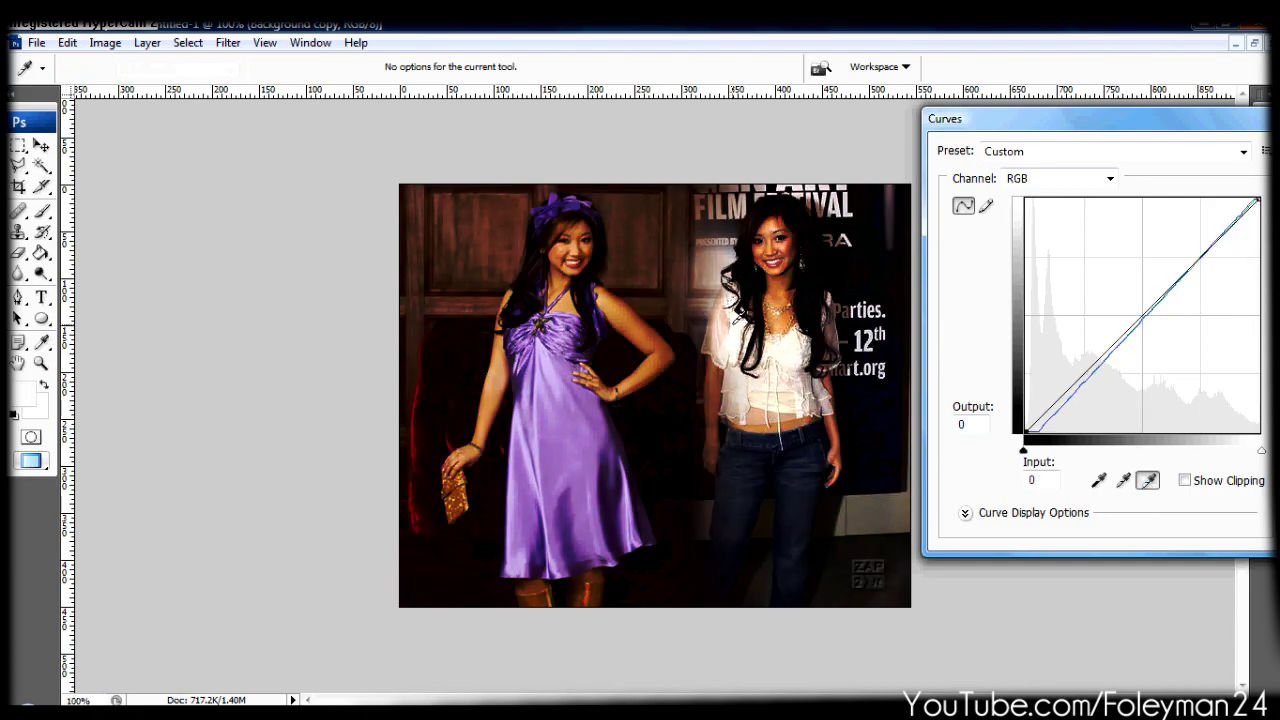
# Step: Sample the Curves gray point from the dark floor between the jeans legs and apply the adjustment
pyautogui.click(1123, 482)
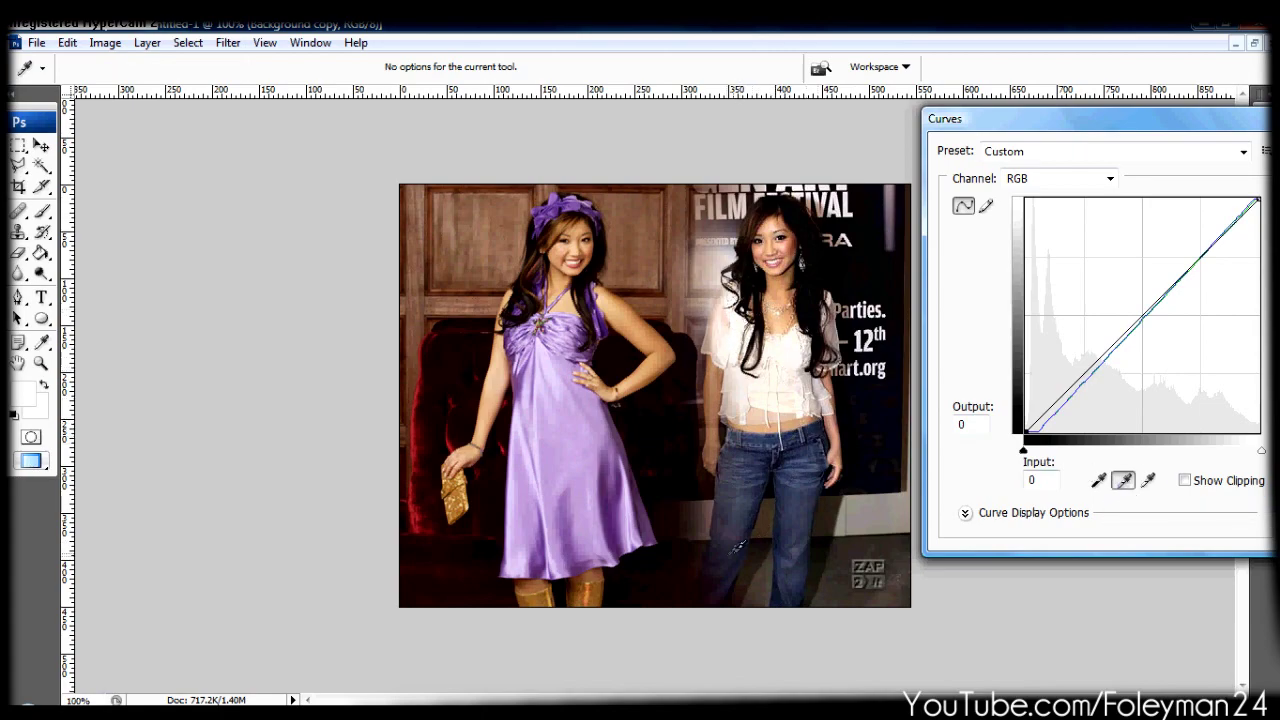
pyautogui.click(705, 547)
pyautogui.moveTo(692, 572); pyautogui.dragTo(777, 582)
pyautogui.click(774, 581)
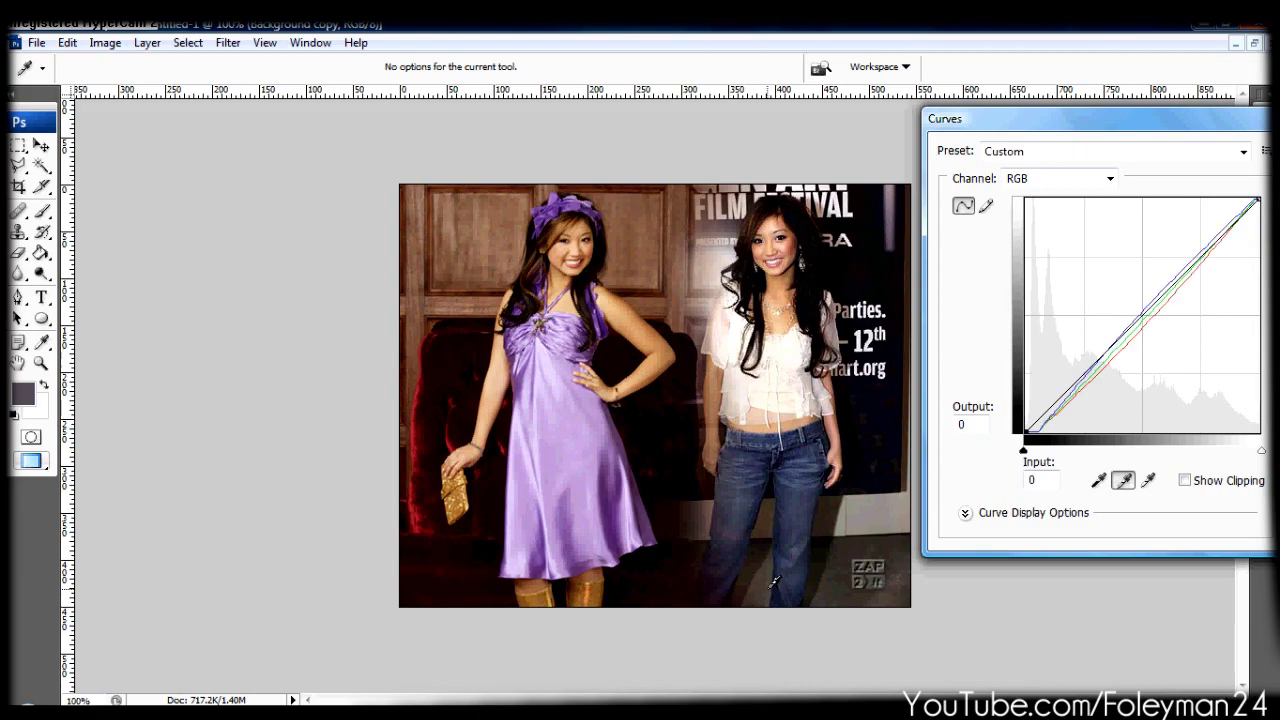
pyautogui.moveTo(1128, 134); pyautogui.dragTo(760, 194)
pyautogui.click(955, 208)
pyautogui.press('v')
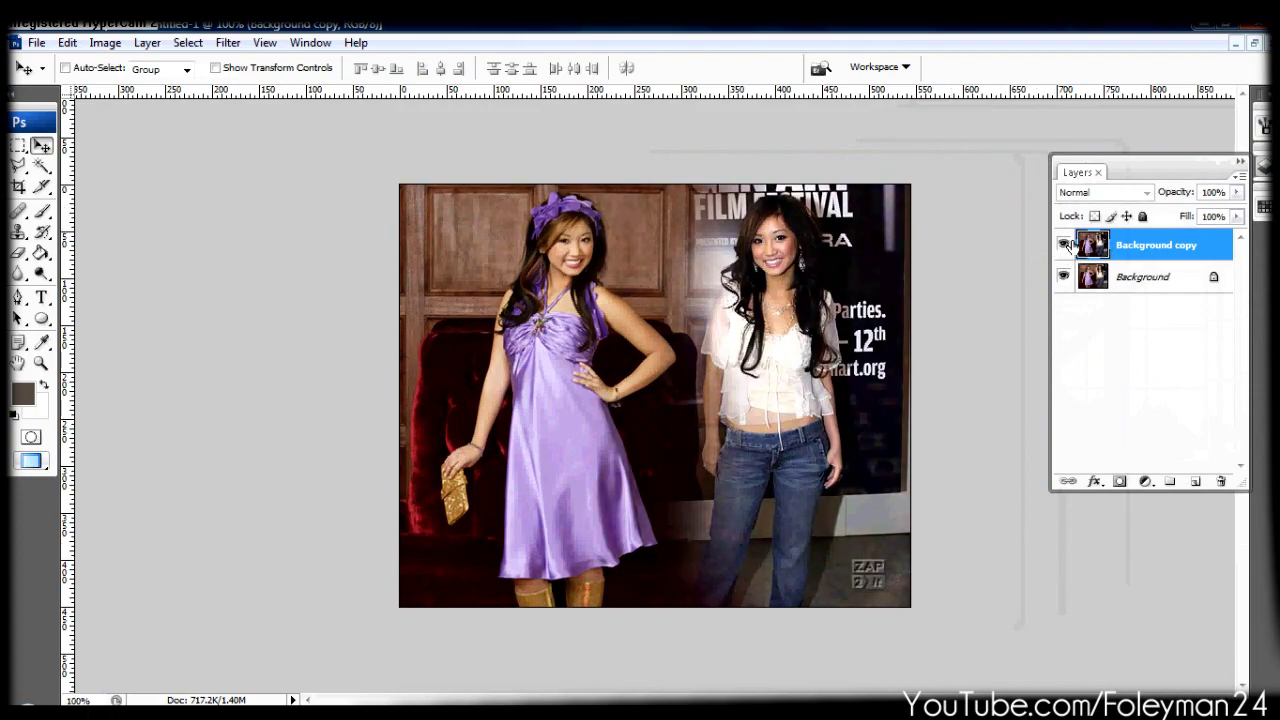
# Step: Delete the original Background layer and duplicate the Background copy layer
pyautogui.moveTo(1172, 276); pyautogui.dragTo(1220, 477)
pyautogui.moveTo(1188, 249); pyautogui.dragTo(1194, 480)
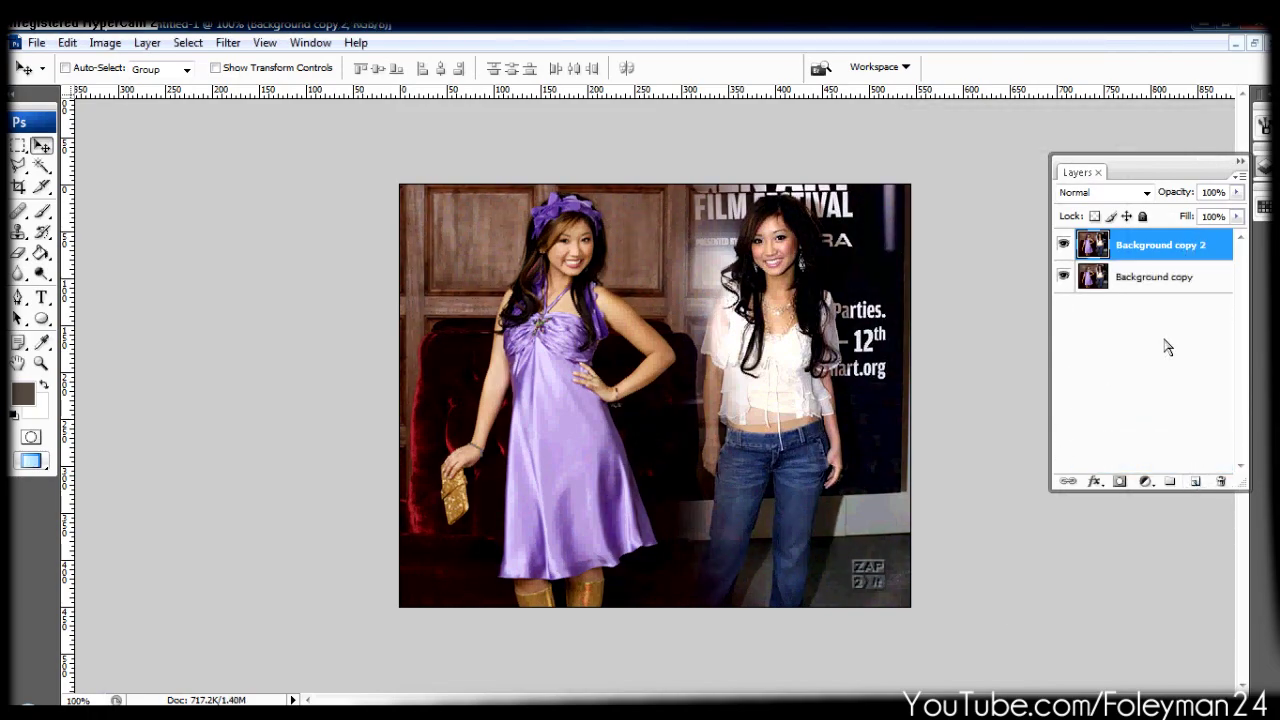
# Step: Start a Shadow/Highlight adjustment on Background copy 2 with more options shown, setting the shadows' tonal width to 50% and radius to 80 px
pyautogui.click(105, 43)
pyautogui.moveTo(137, 90)
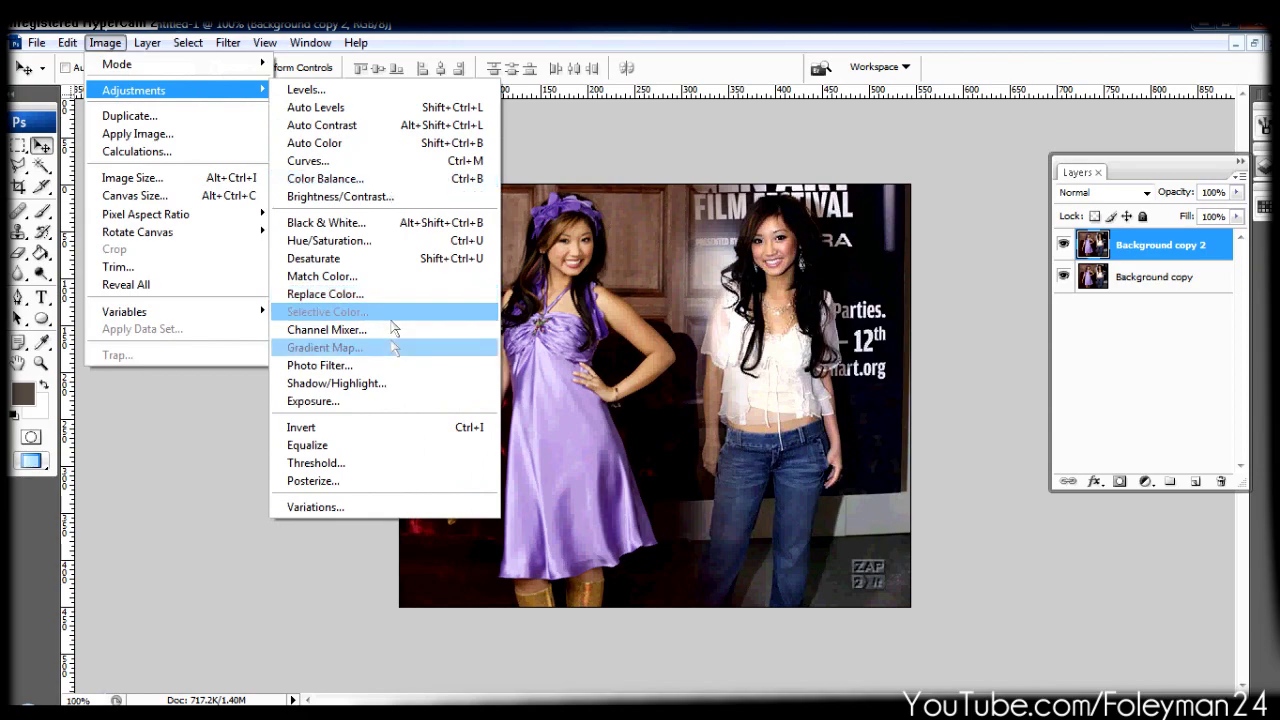
pyautogui.click(389, 381)
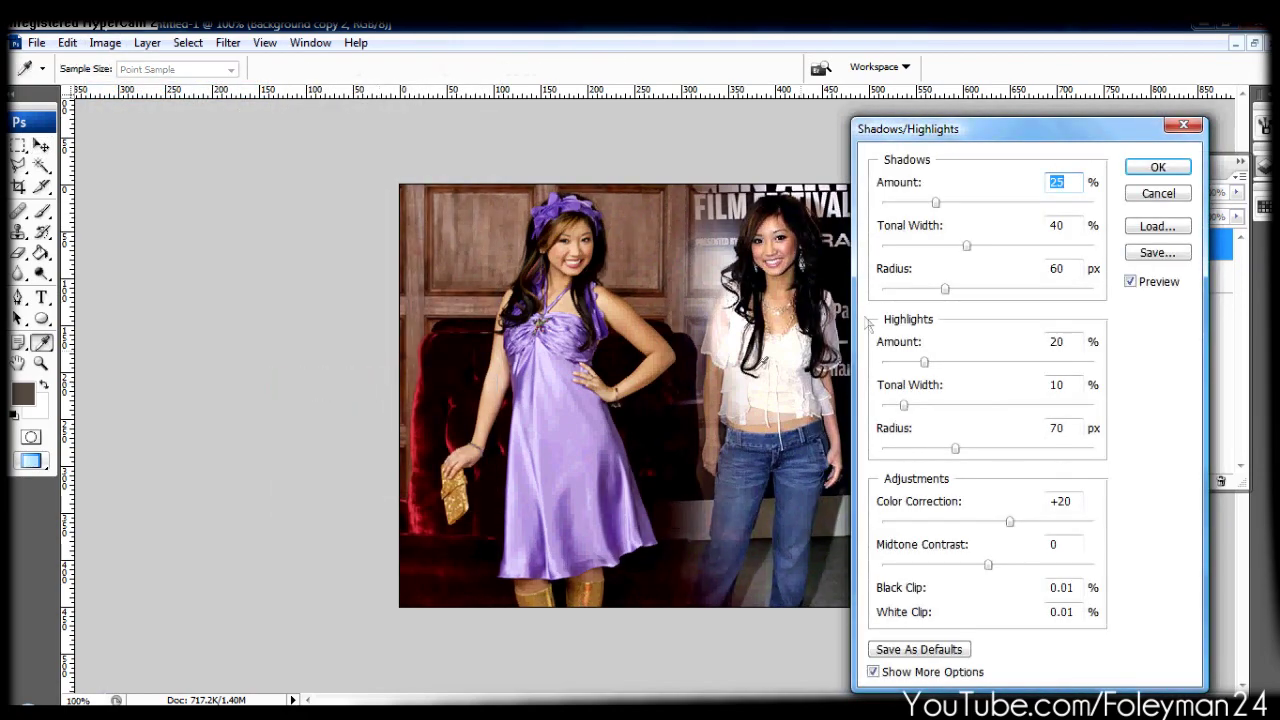
pyautogui.moveTo(1062, 145); pyautogui.dragTo(1093, 126)
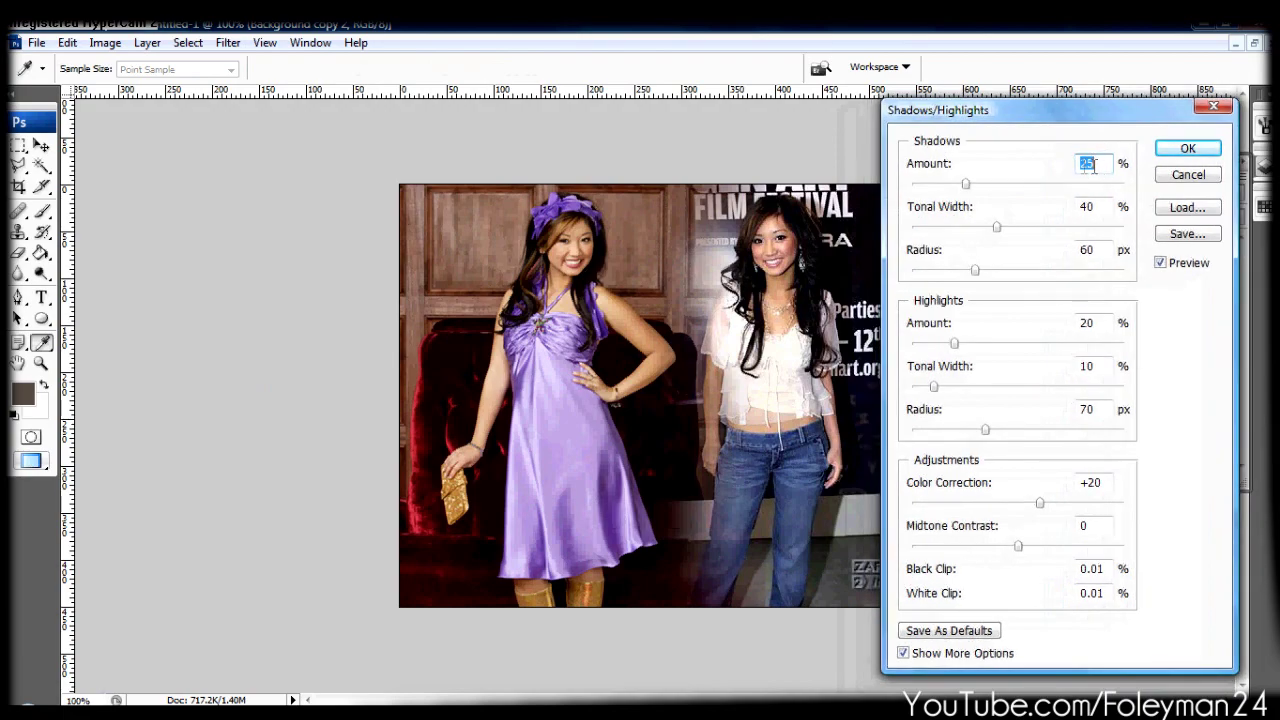
pyautogui.click(985, 653)
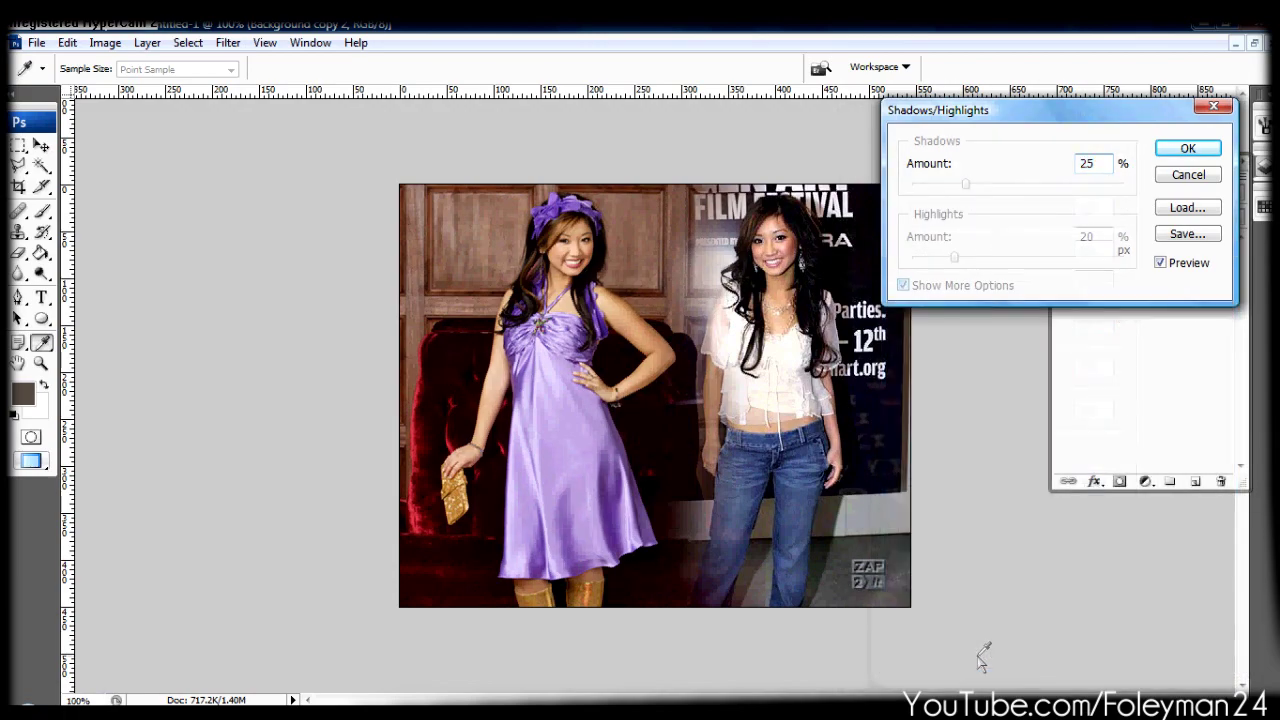
pyautogui.click(938, 286)
pyautogui.click(1100, 206)
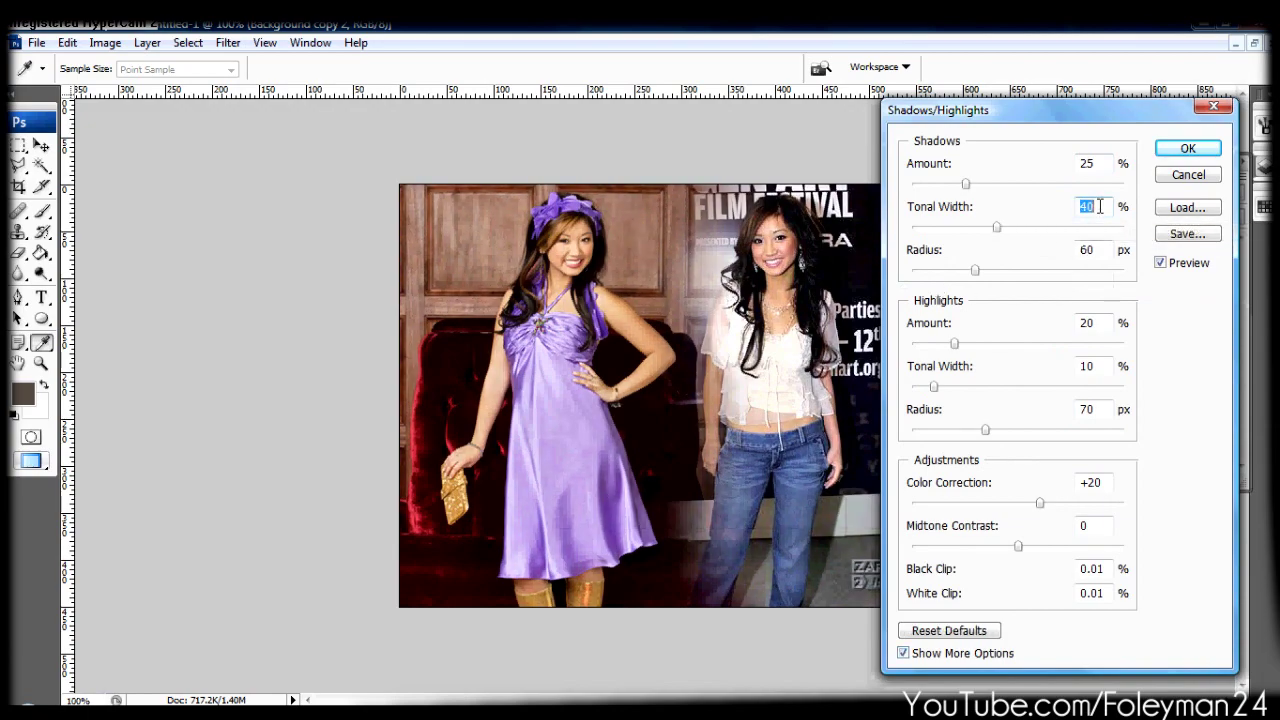
pyautogui.press('Tab')
pyautogui.hotkey('shift', 'Tab')
pyautogui.hotkey('shift', 'Up')
pyautogui.press('Tab')
pyautogui.hotkey('shift', 'Up')
pyautogui.hotkey('shift', 'Up')
# Step: Set the highlights' amount to 40%, tonal width to 40% and radius to 100 px, and apply the Shadow/Highlight adjustment
pyautogui.press('Tab')
pyautogui.hotkey('shift', 'Up')
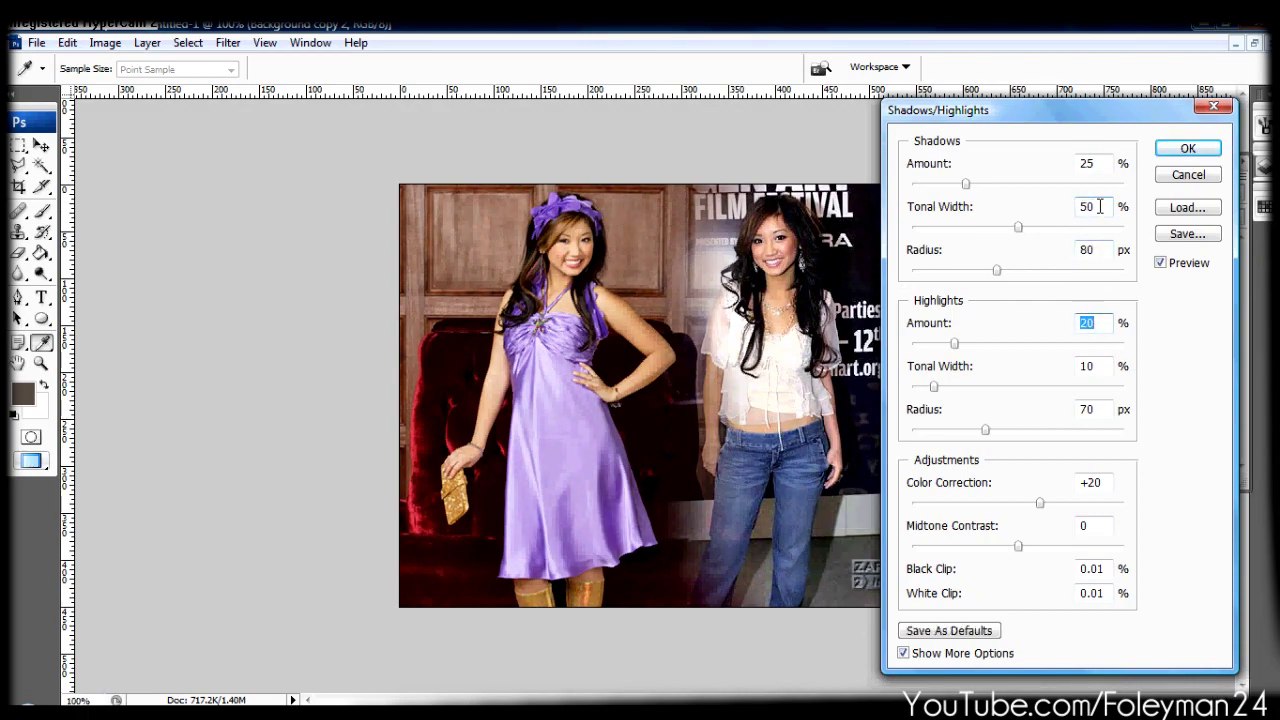
pyautogui.hotkey('shift', 'Up')
pyautogui.press('Tab')
pyautogui.hotkey('shift', 'Up')
pyautogui.hotkey('shift', 'Up')
pyautogui.hotkey('shift', 'Up')
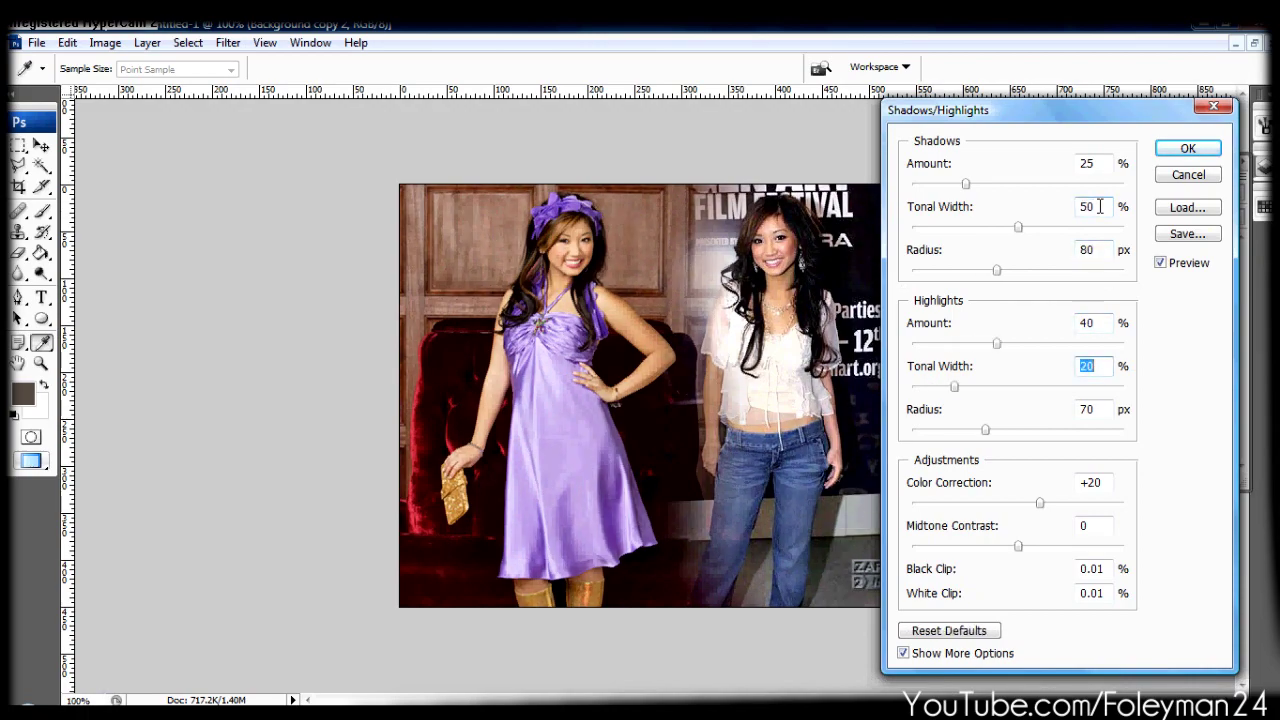
pyautogui.press('Tab')
pyautogui.hotkey('shift', 'Up')
pyautogui.hotkey('shift', 'Up')
pyautogui.hotkey('shift', 'Up')
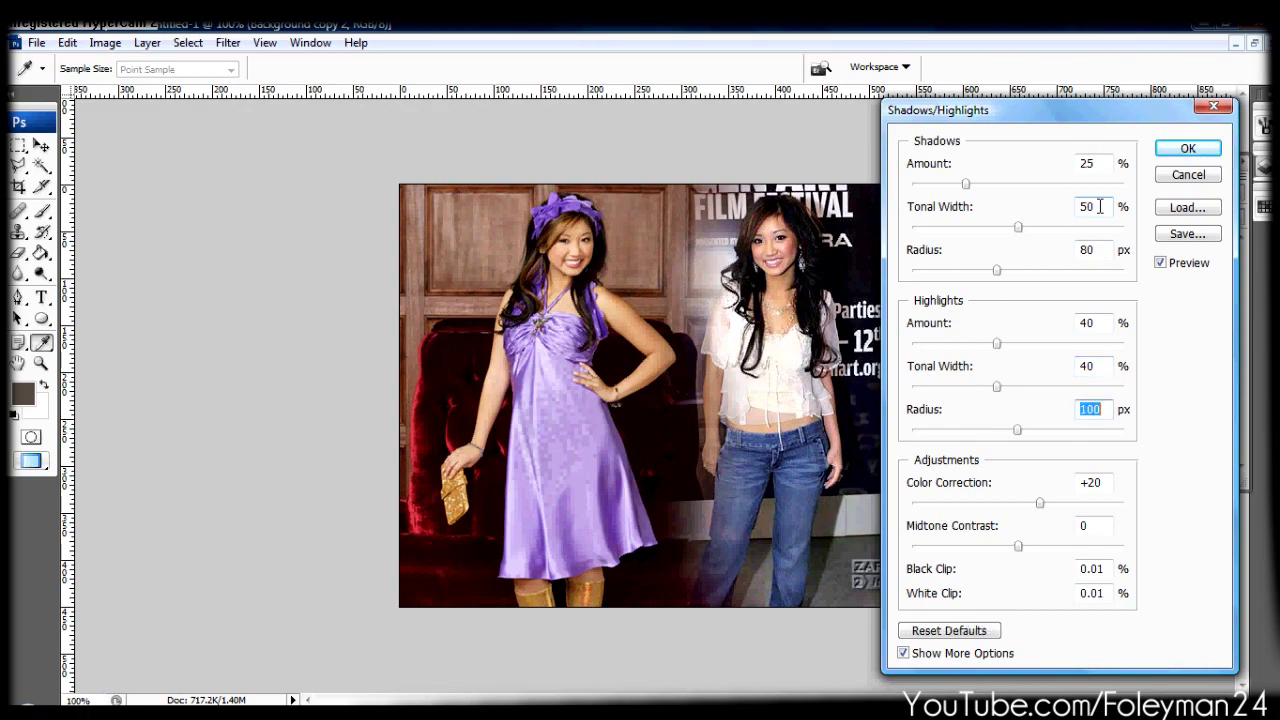
pyautogui.press('Return')
pyautogui.press('v')
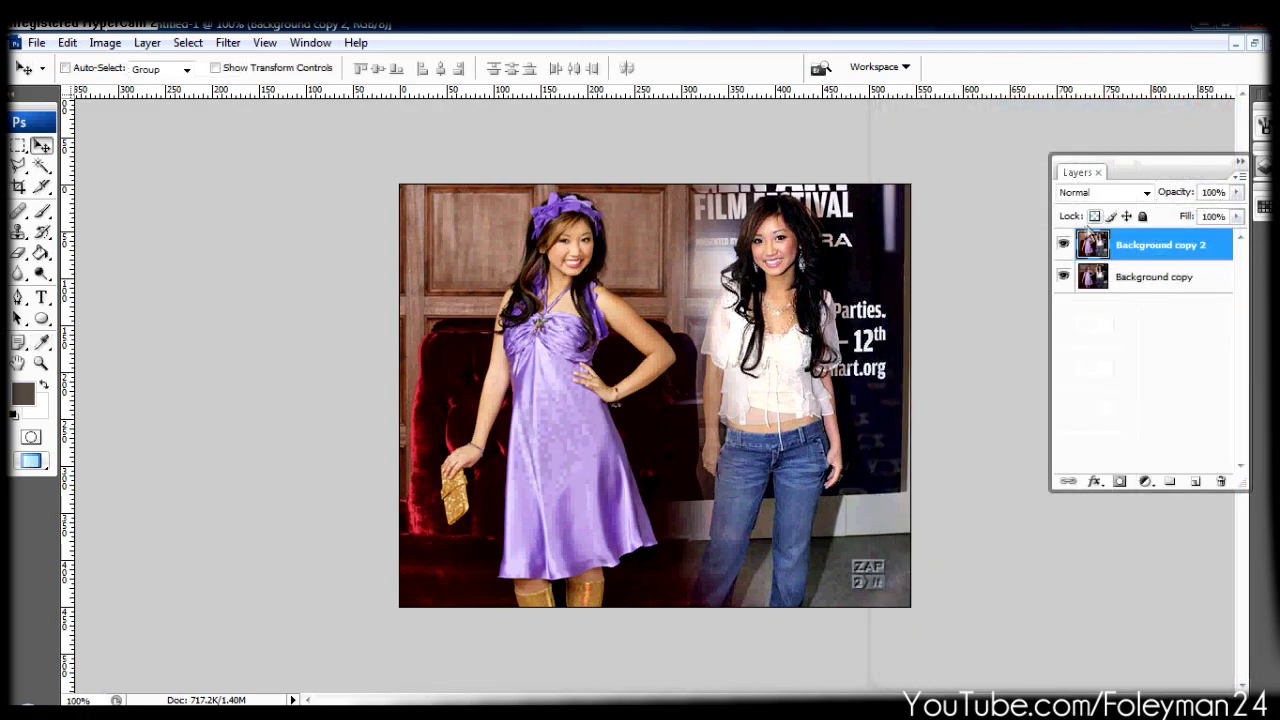
# Step: Compare the image with and without Background copy 2, delete the Background copy layer and duplicate Background copy 2
pyautogui.click(1063, 245)
pyautogui.click(1063, 245)
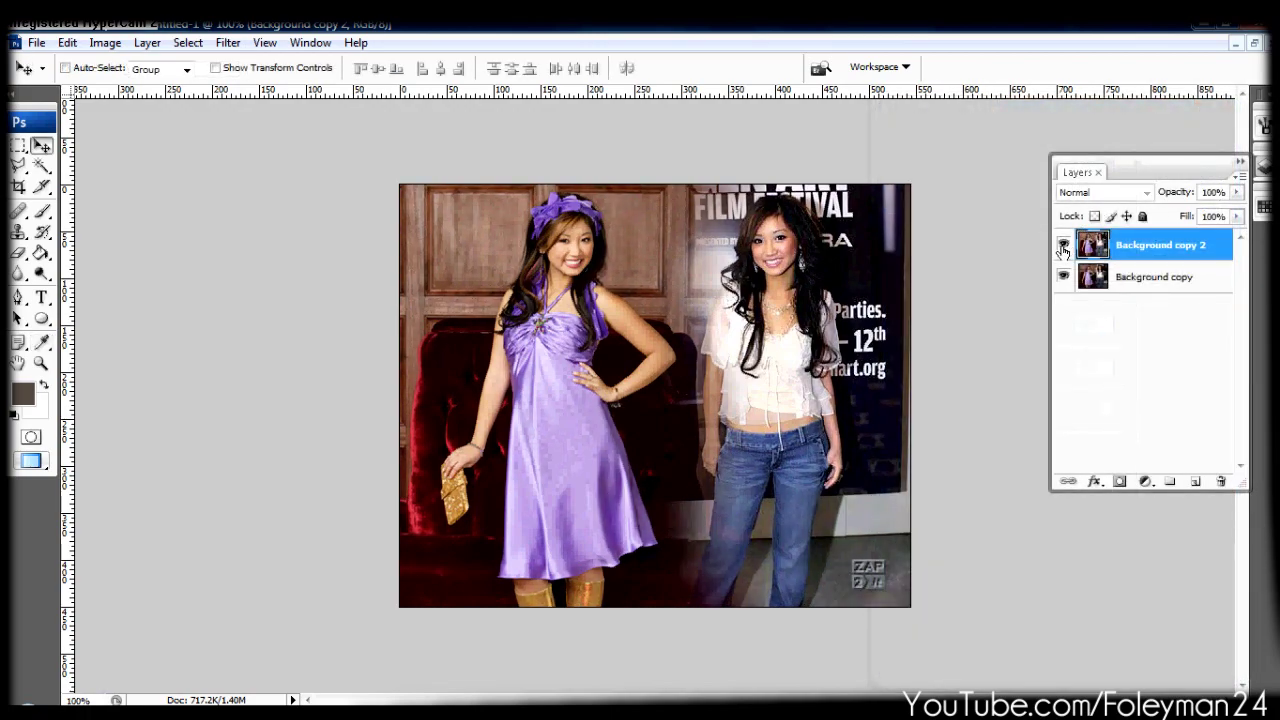
pyautogui.moveTo(1147, 278); pyautogui.dragTo(1225, 482)
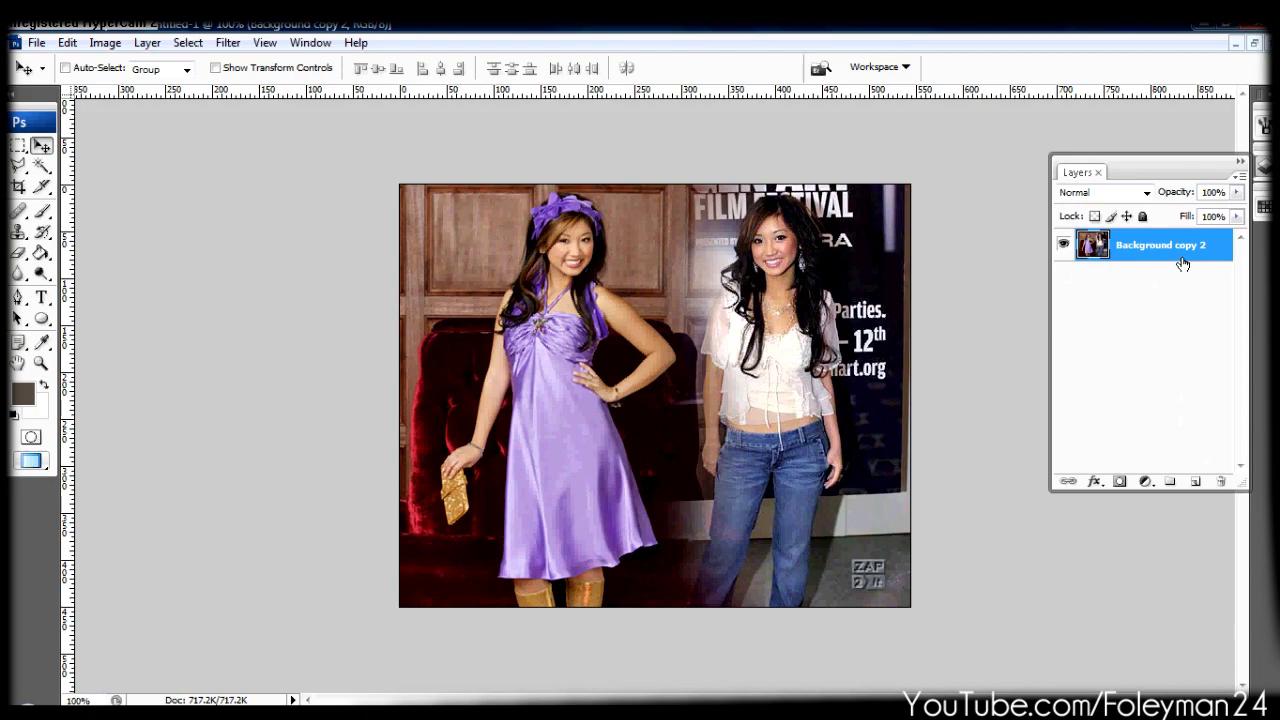
pyautogui.hotkey('ctrl', 'j')
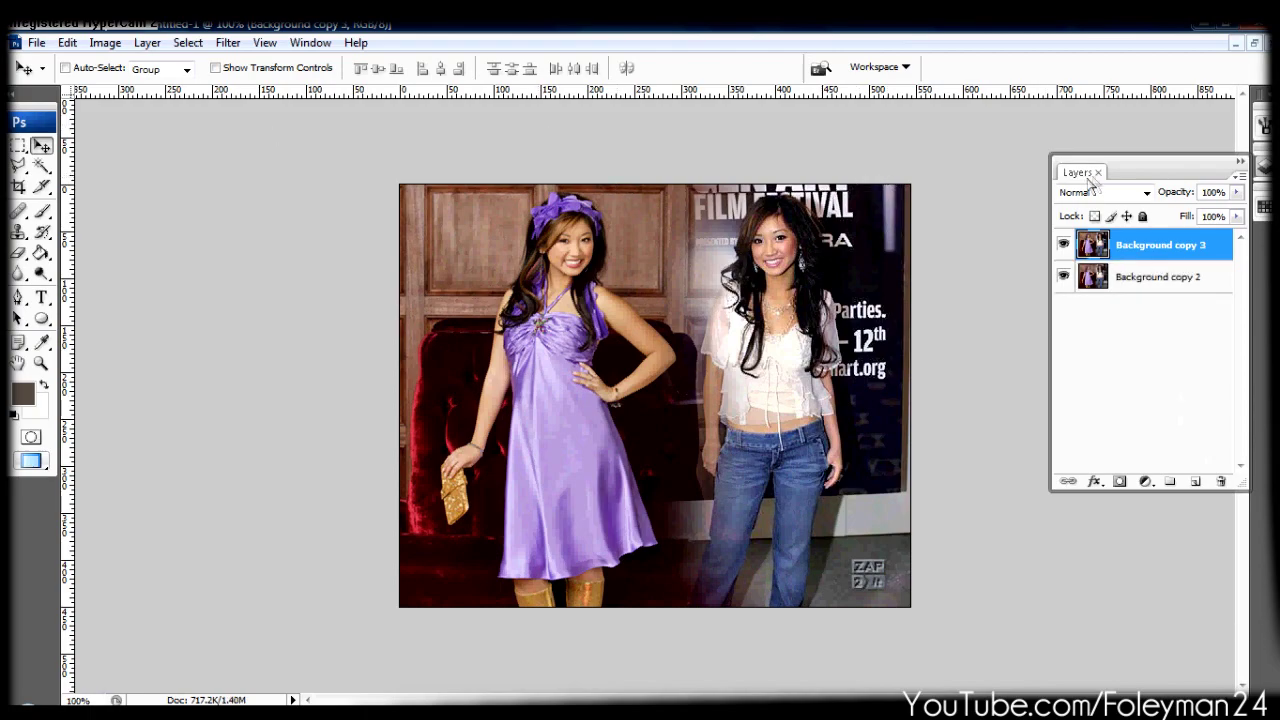
# Step: Try the Overlay blend mode on Background copy 3, and set the layer to Soft Light at 50% opacity
pyautogui.click(1146, 193)
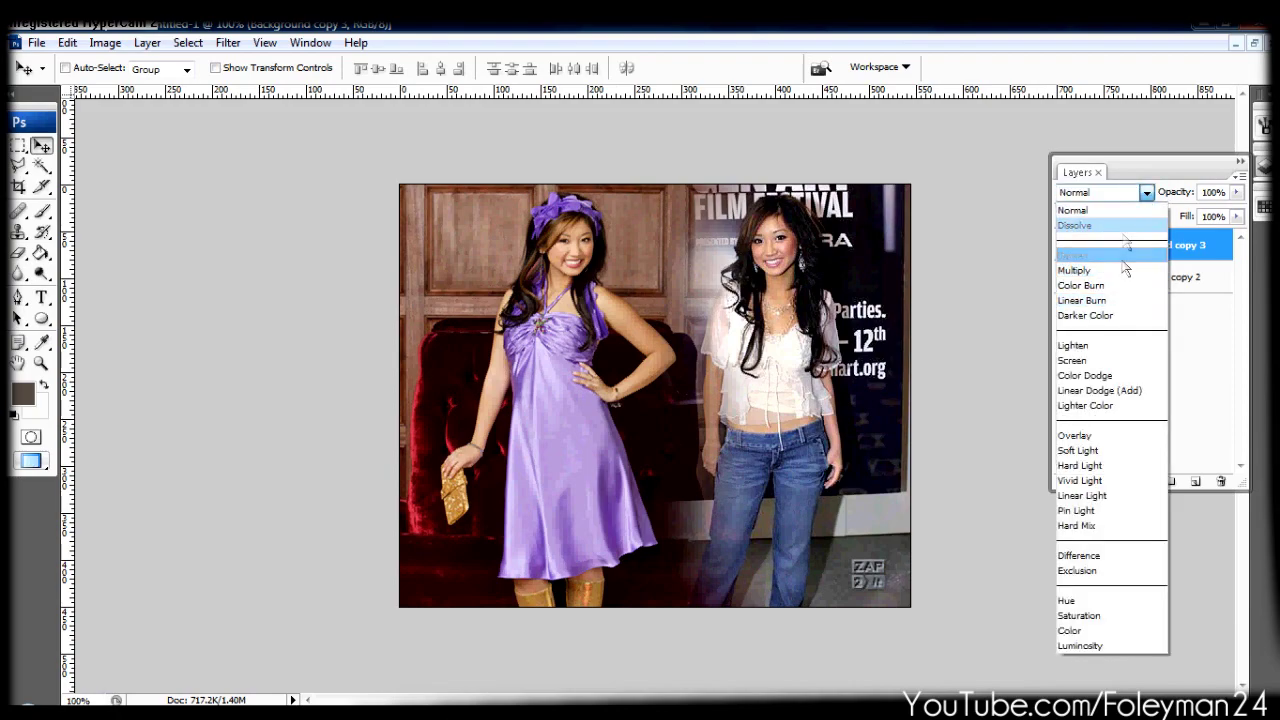
pyautogui.click(1080, 450)
pyautogui.press('Up')
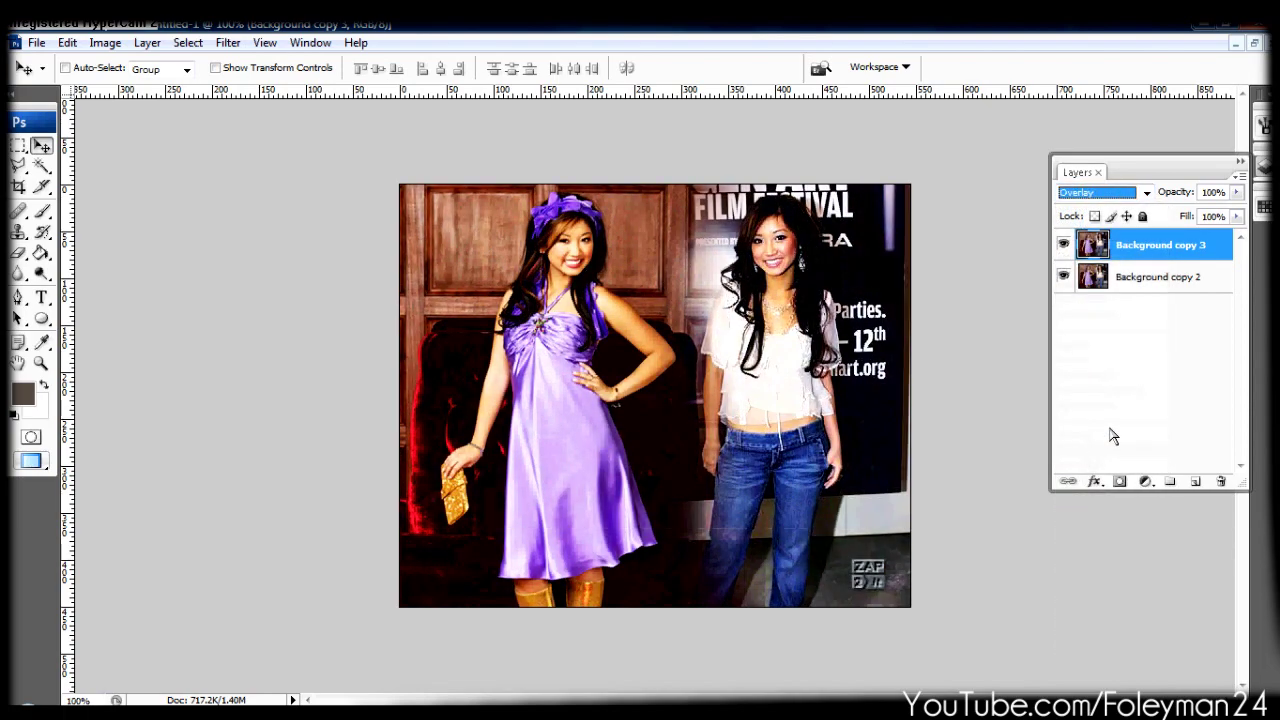
pyautogui.click(1188, 364)
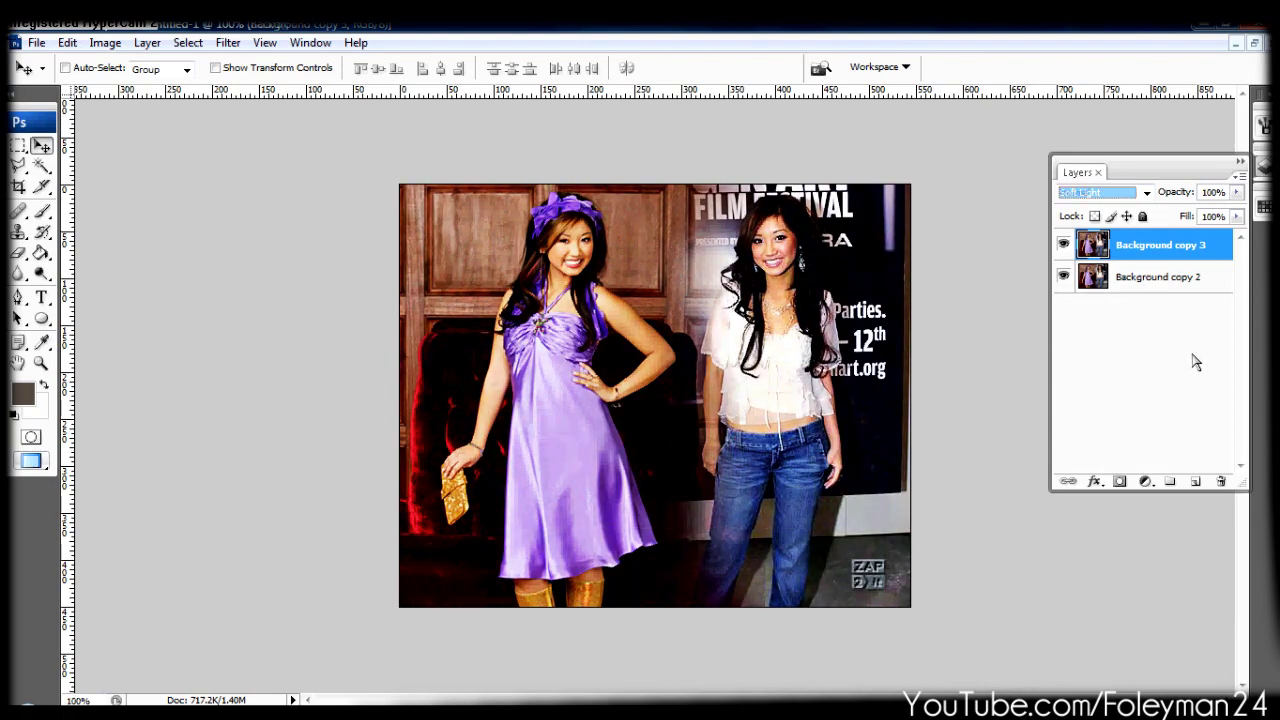
pyautogui.click(1196, 244)
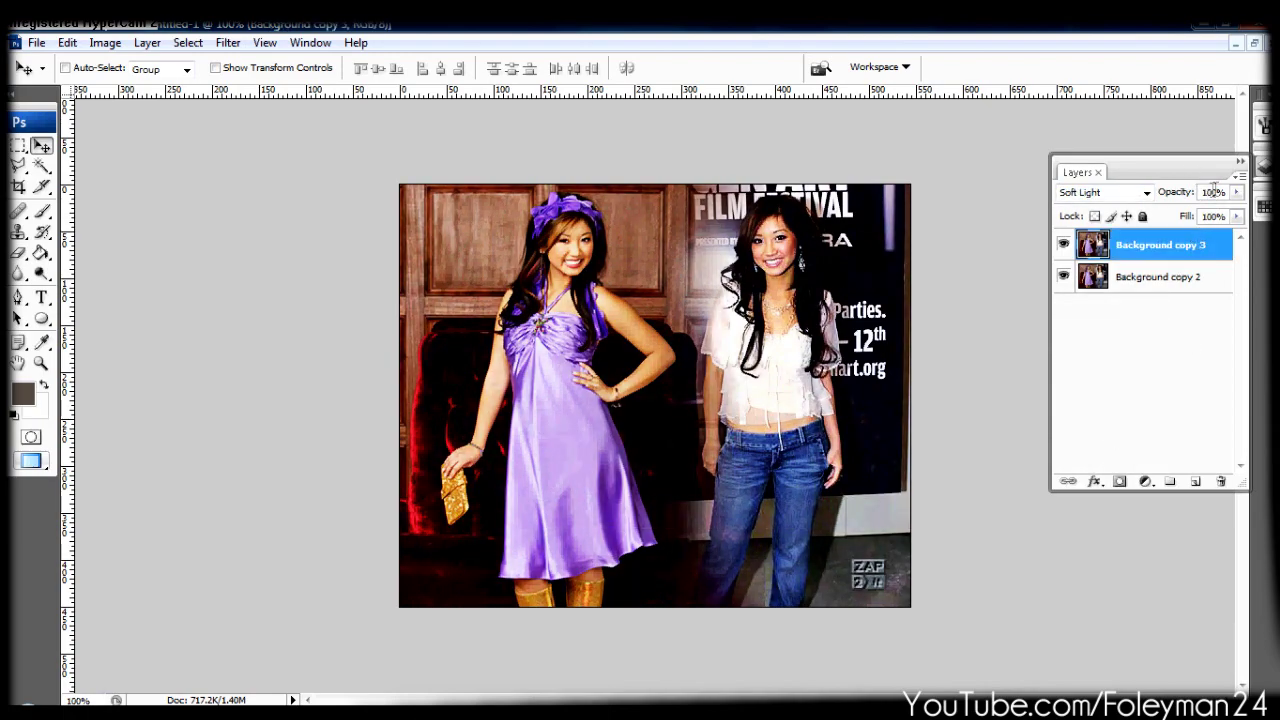
pyautogui.write('50')
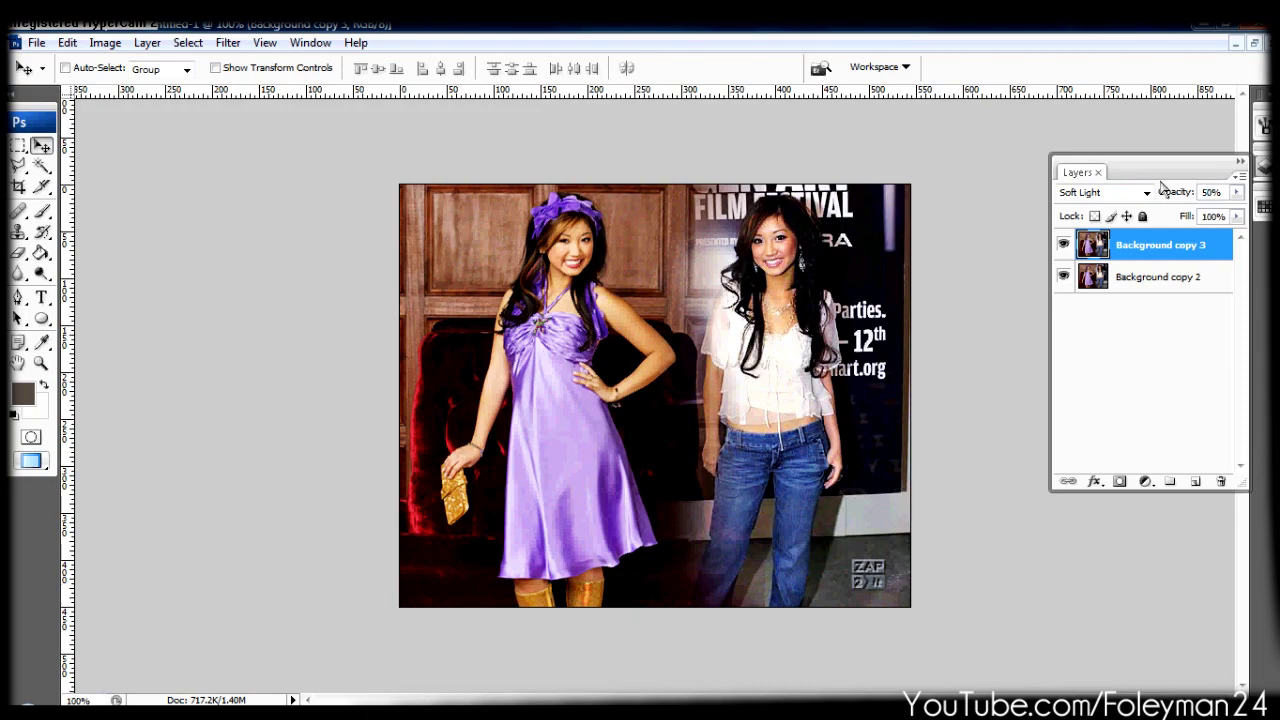
# Step: Compare the image without the Soft Light layer, merge both layers, and reset the foreground and background colors to their defaults
pyautogui.click(1064, 244)
pyautogui.click(1064, 244)
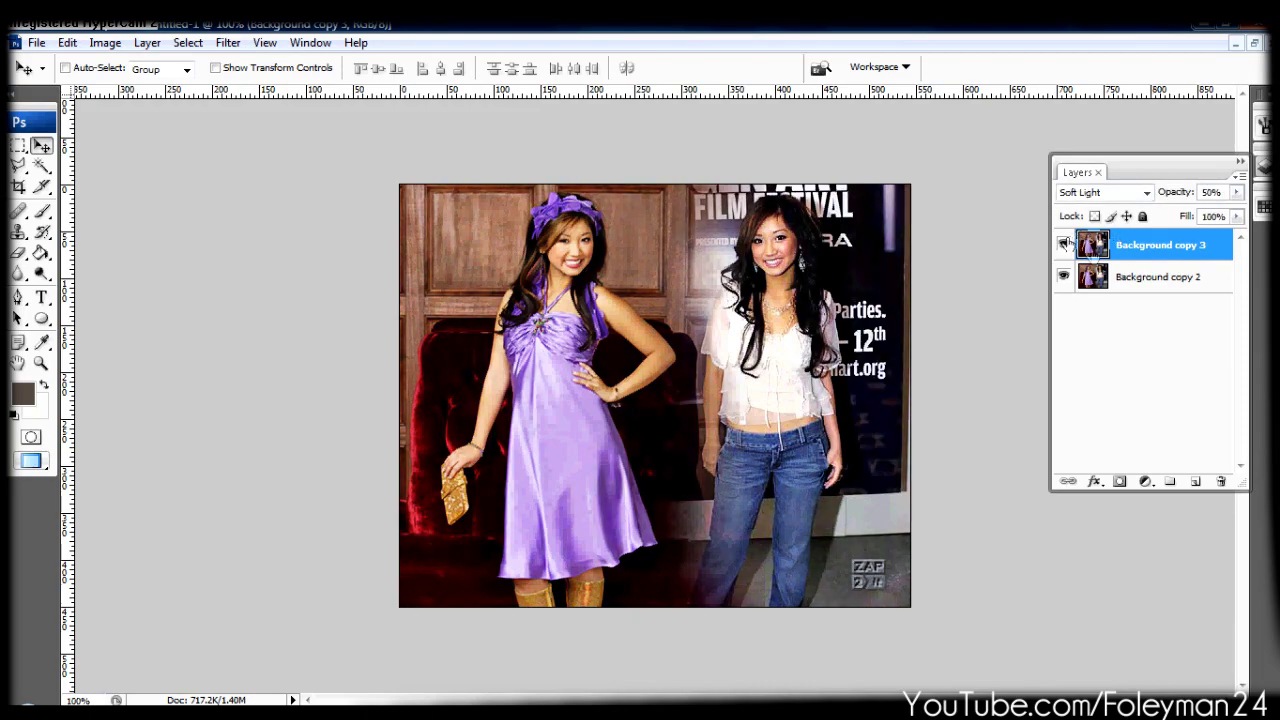
pyautogui.keyDown('shift'); pyautogui.click(1141, 289); pyautogui.keyUp('shift')
pyautogui.hotkey('ctrl', 'e')
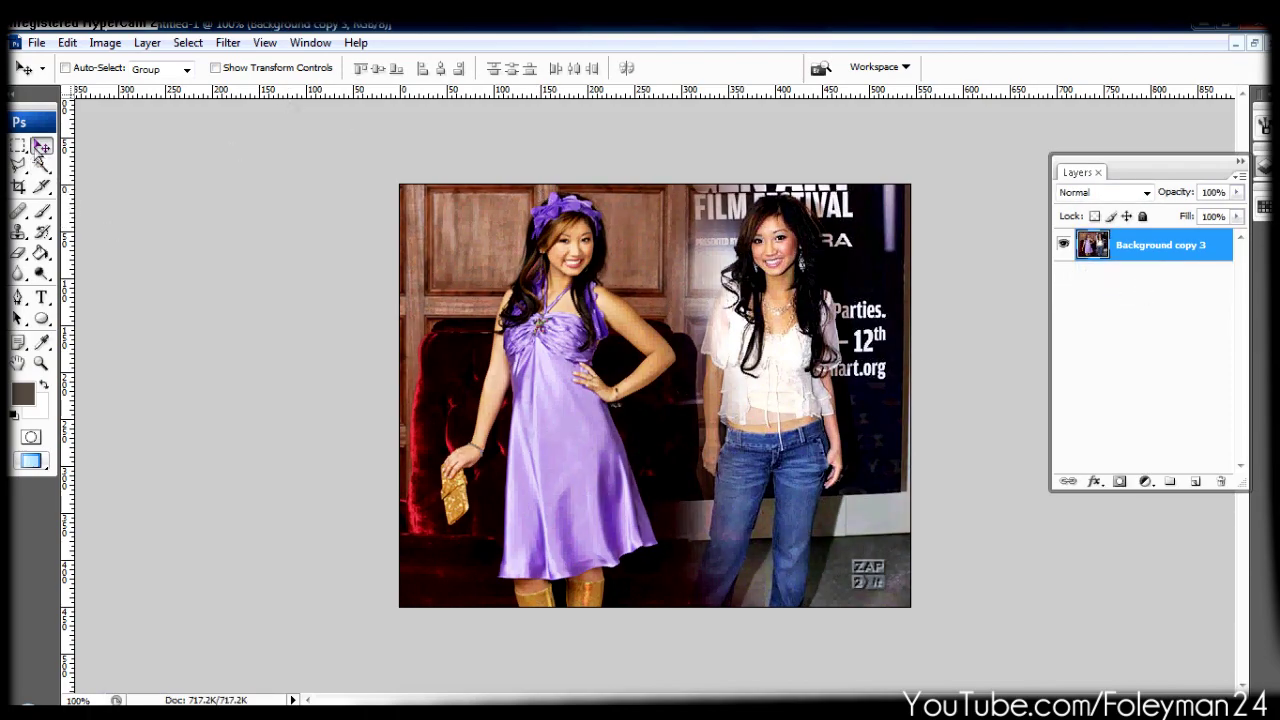
pyautogui.press('d')
pyautogui.click(108, 44)
pyautogui.moveTo(254, 98)
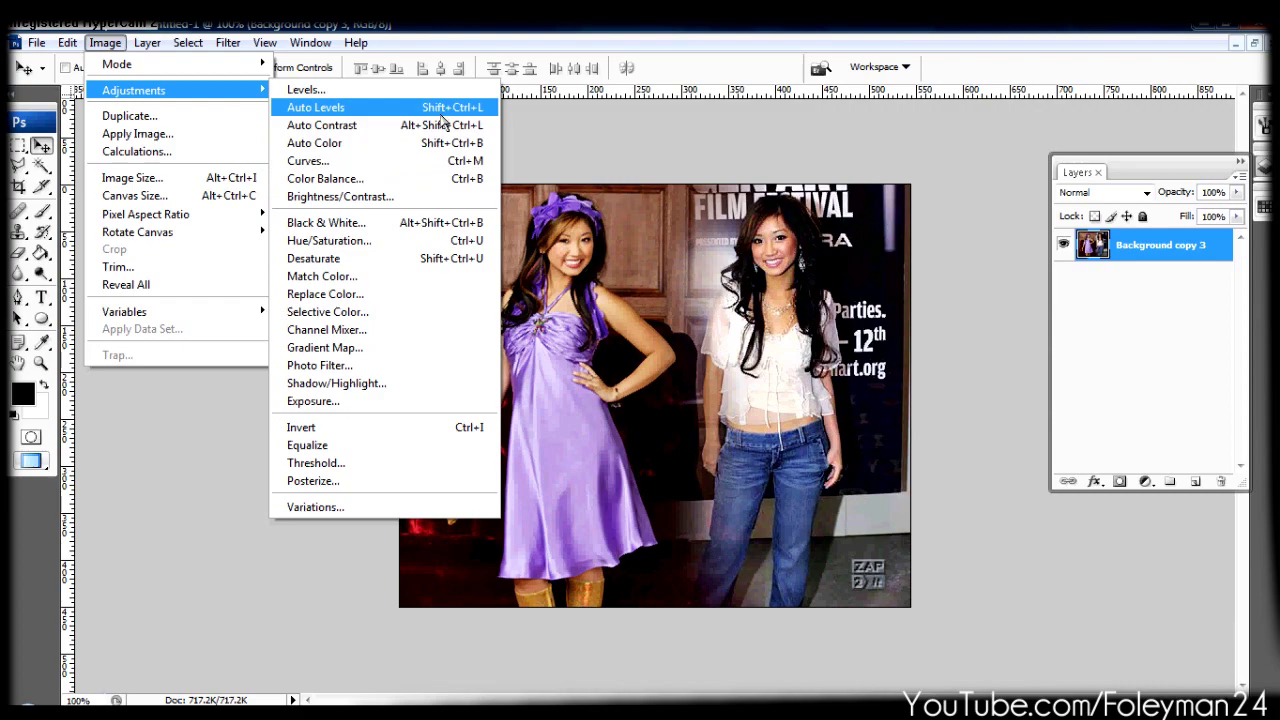
pyautogui.click(458, 48)
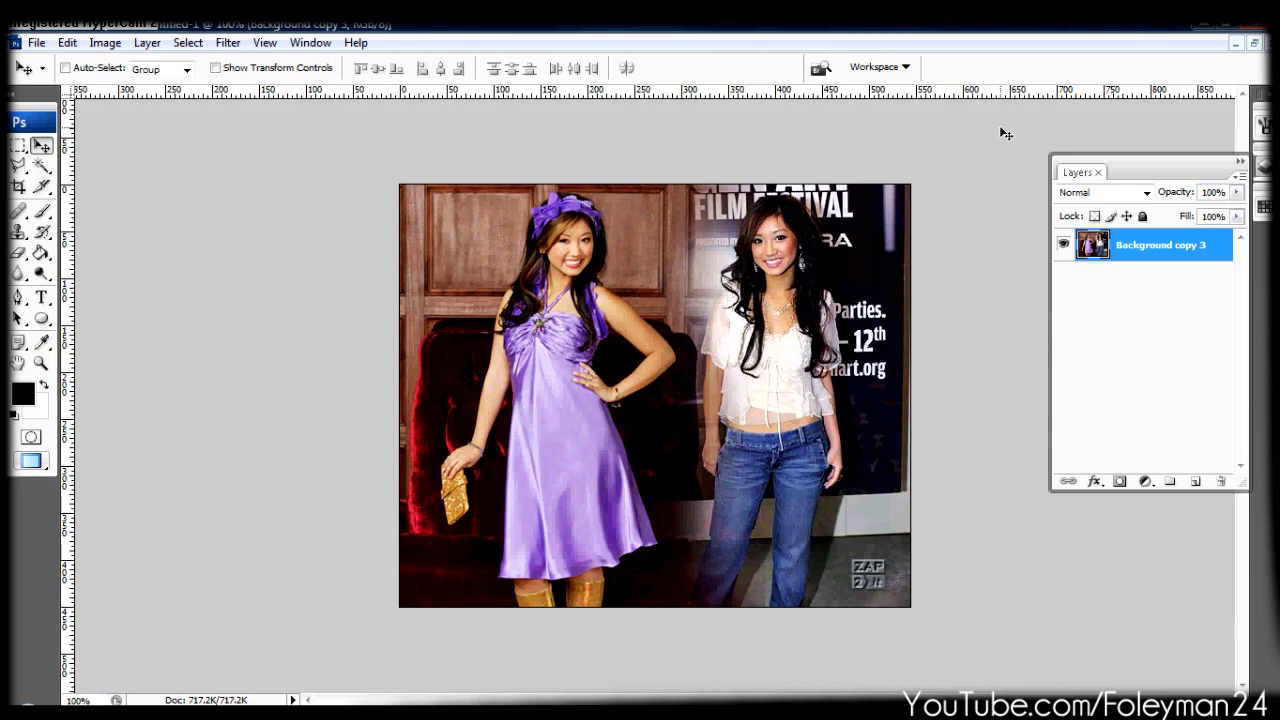
# Step: Minimize the composite and both source photo windows, and restore and maximize the composite again
pyautogui.click(1237, 48)
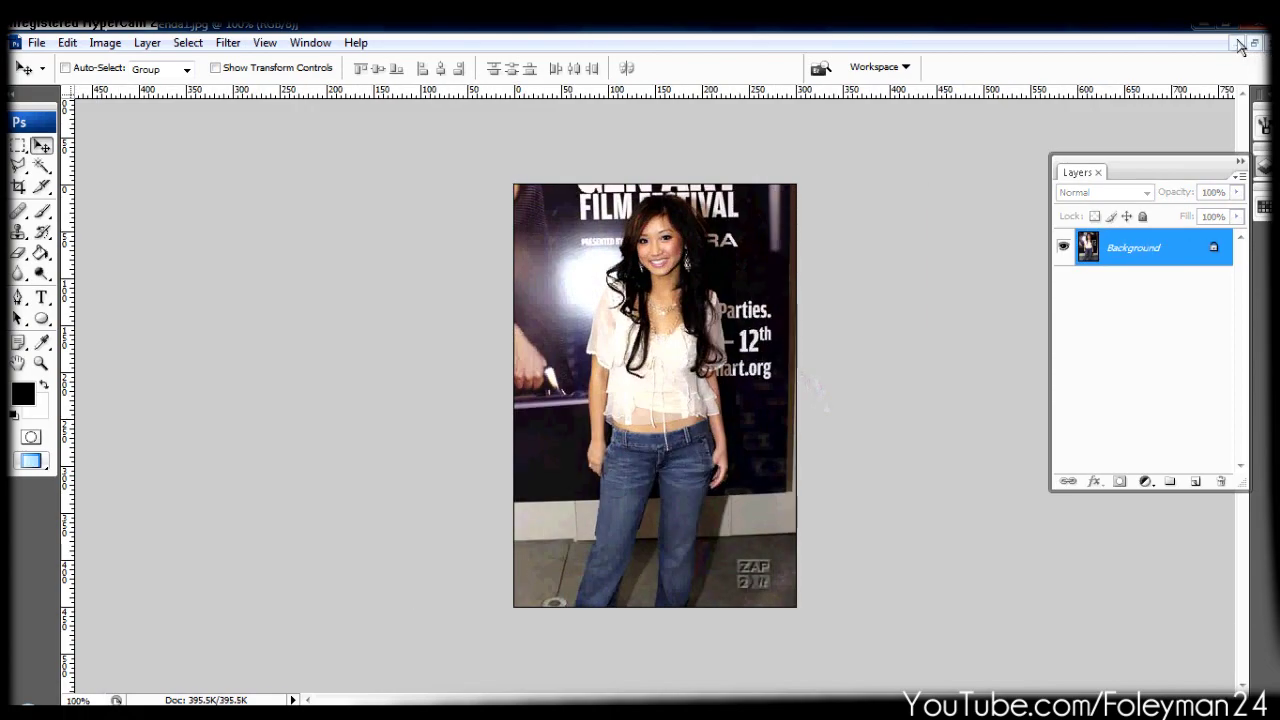
pyautogui.click(1237, 45)
pyautogui.click(1237, 45)
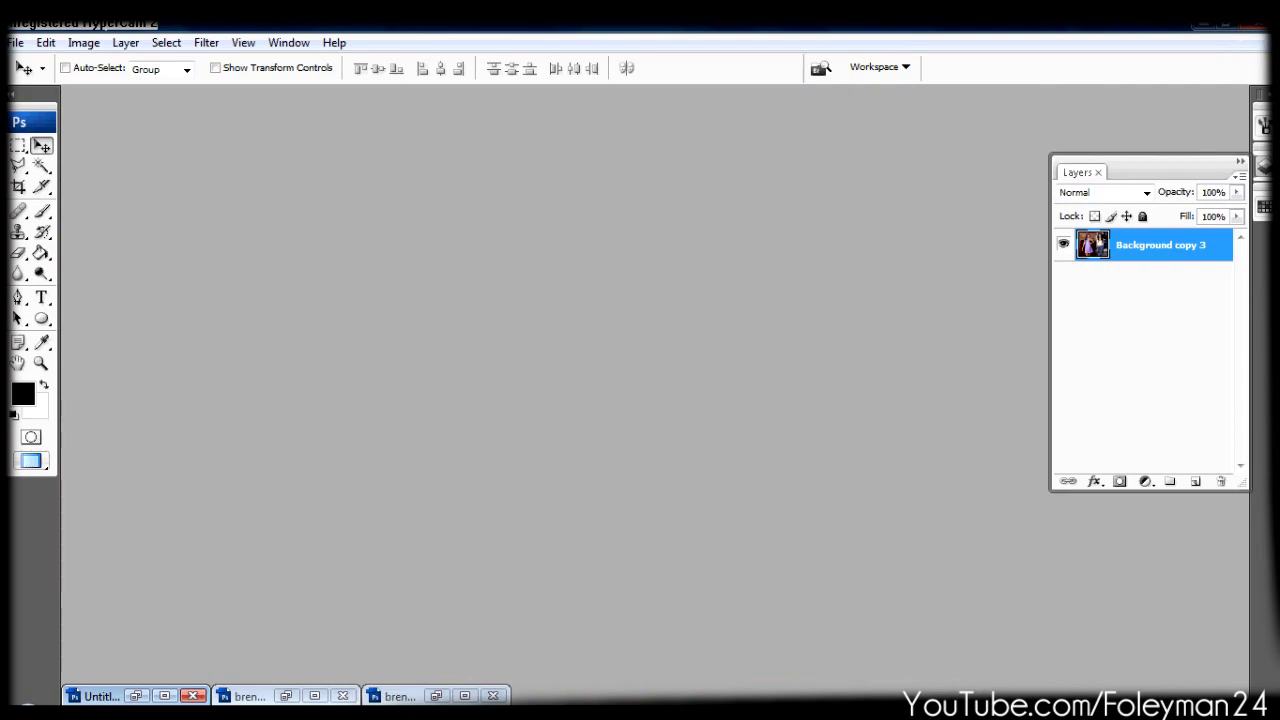
pyautogui.click(135, 696)
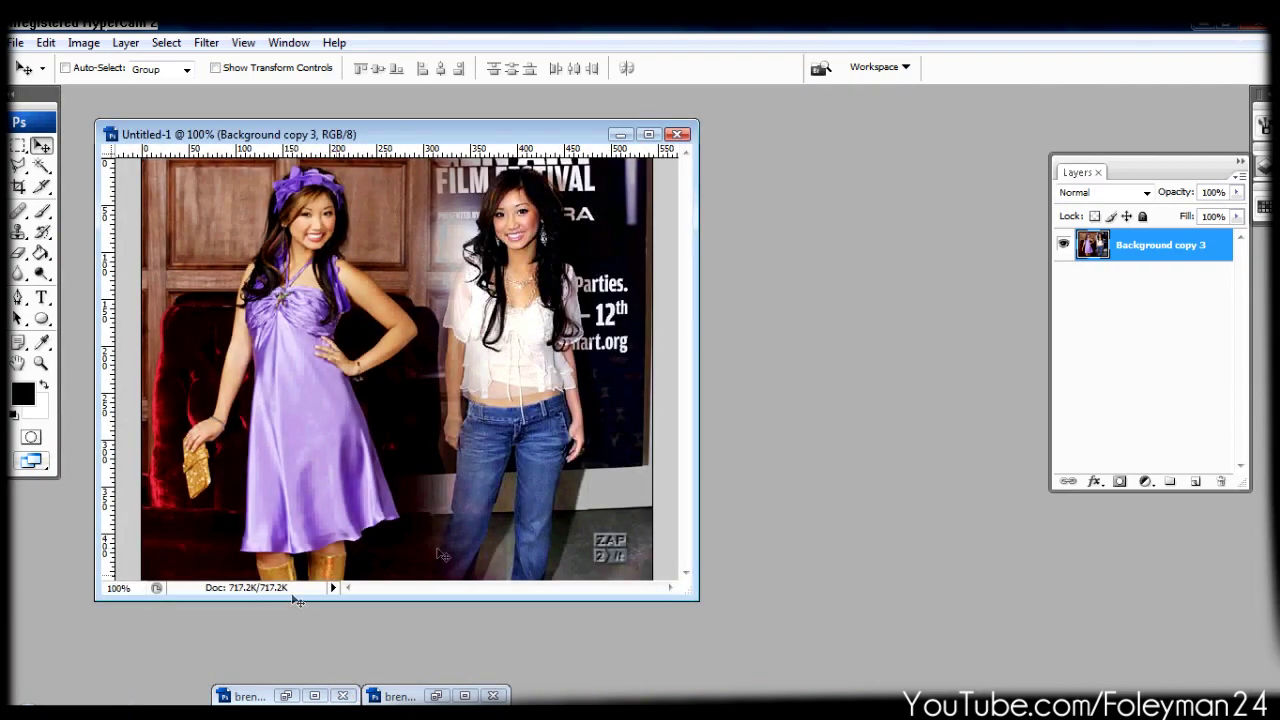
pyautogui.click(648, 134)
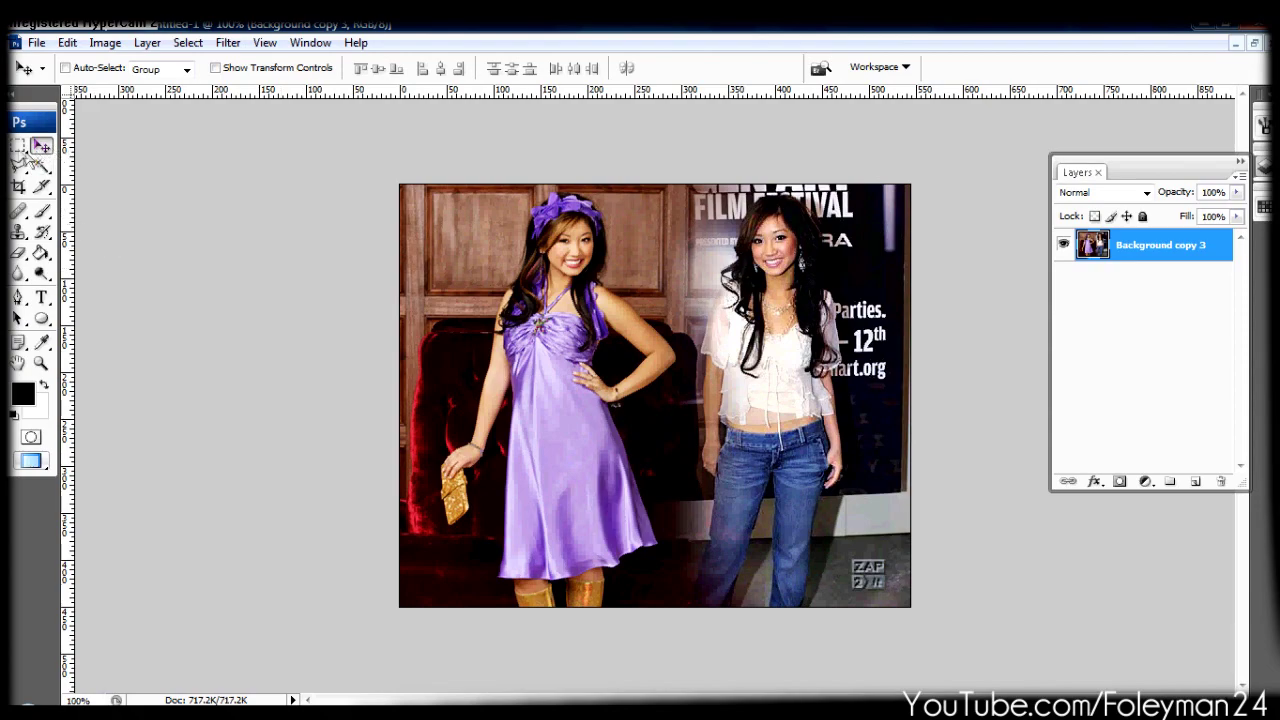
# Step: Activate the Rectangular Marquee tool
pyautogui.click(19, 146)
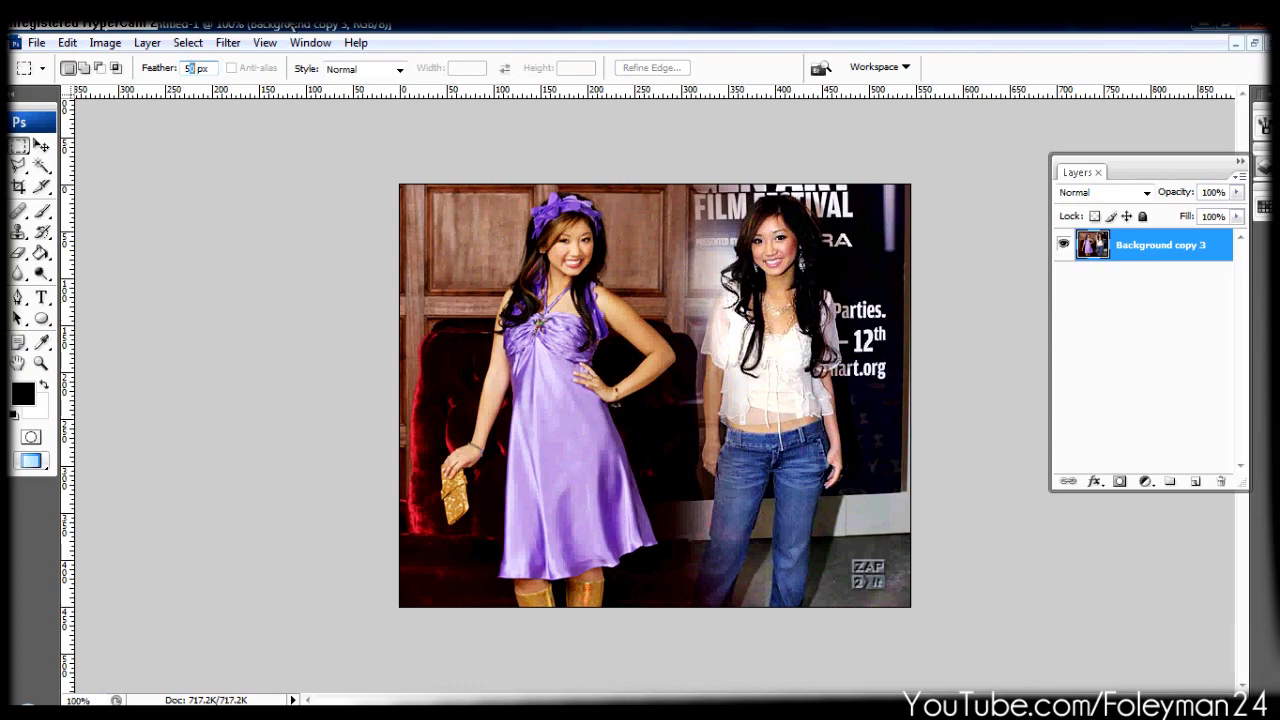